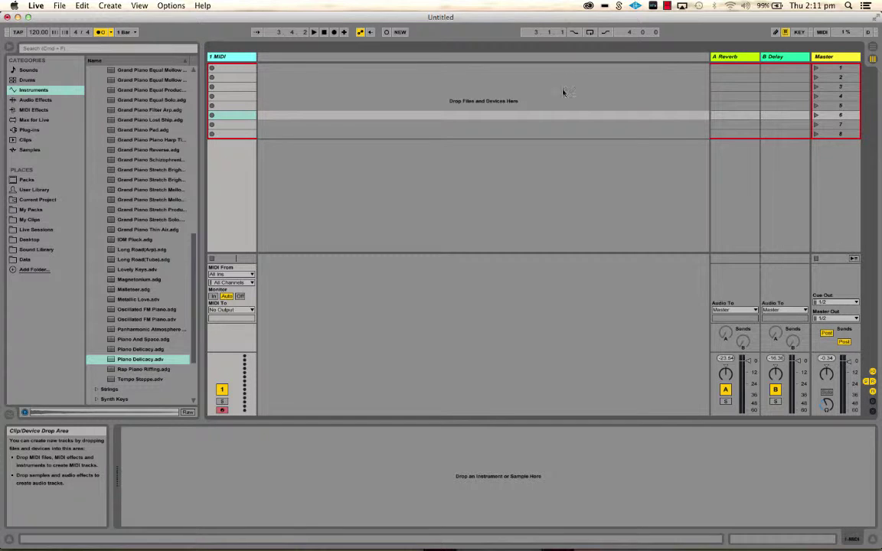
- Load the Sampler instrument onto the empty MIDI track and select the device
left_click(41, 91)
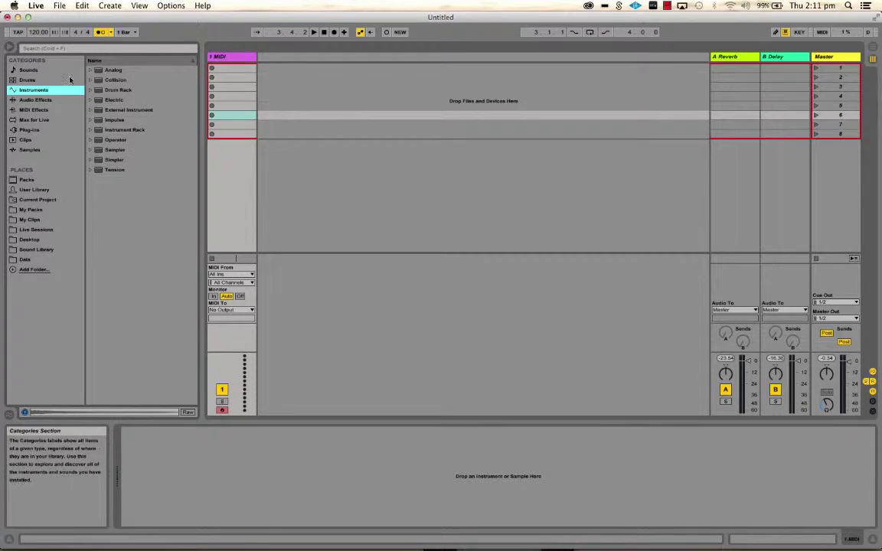
left_click(100, 151)
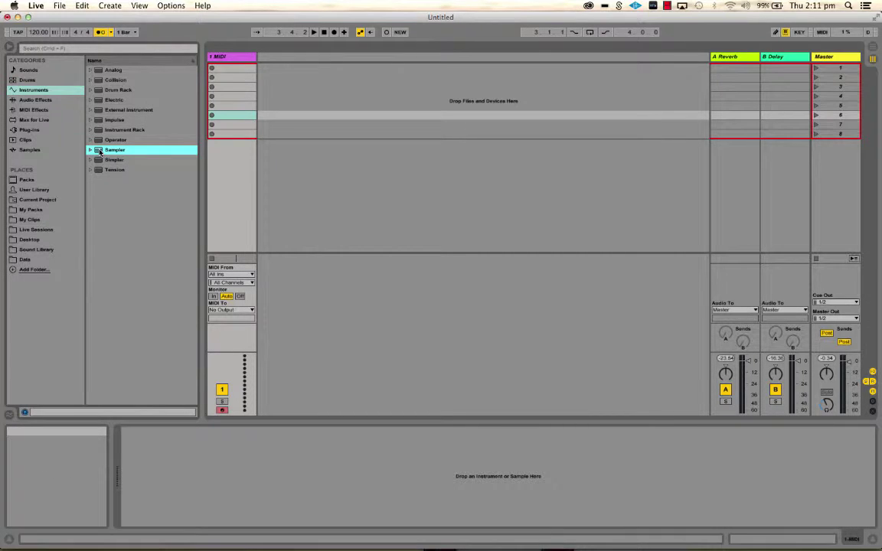
left_click_drag(100, 151, 228, 56)
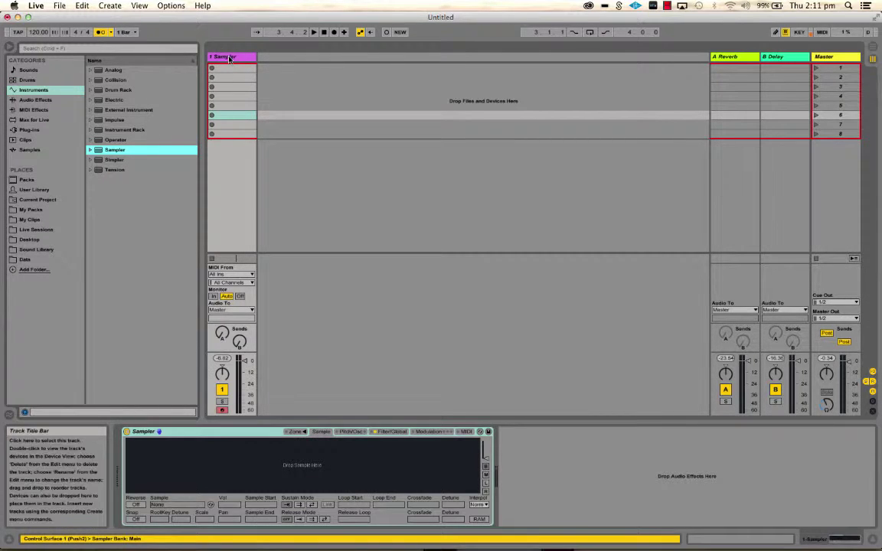
left_click(303, 434)
left_click(302, 434)
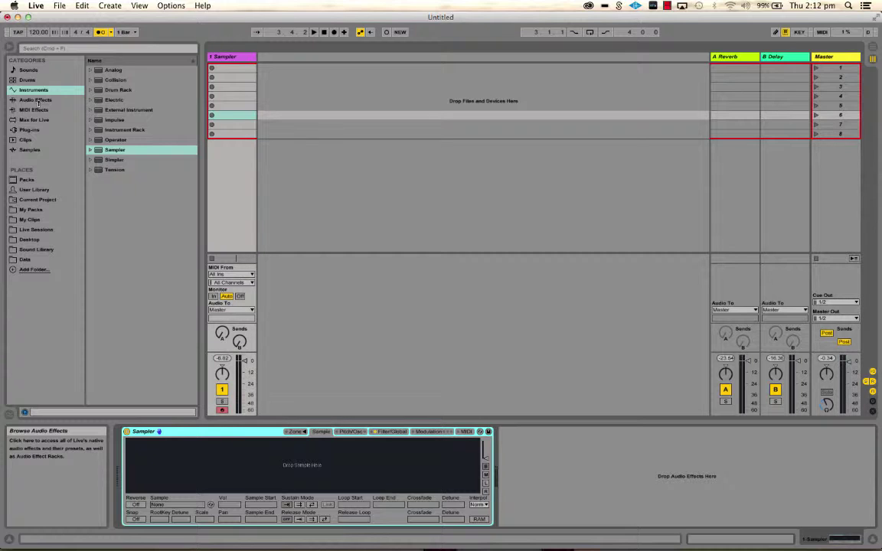
- Browse the Sound Library place to the Sample Library Progress folder and expand its Cow Bell subfolder
left_click(33, 201)
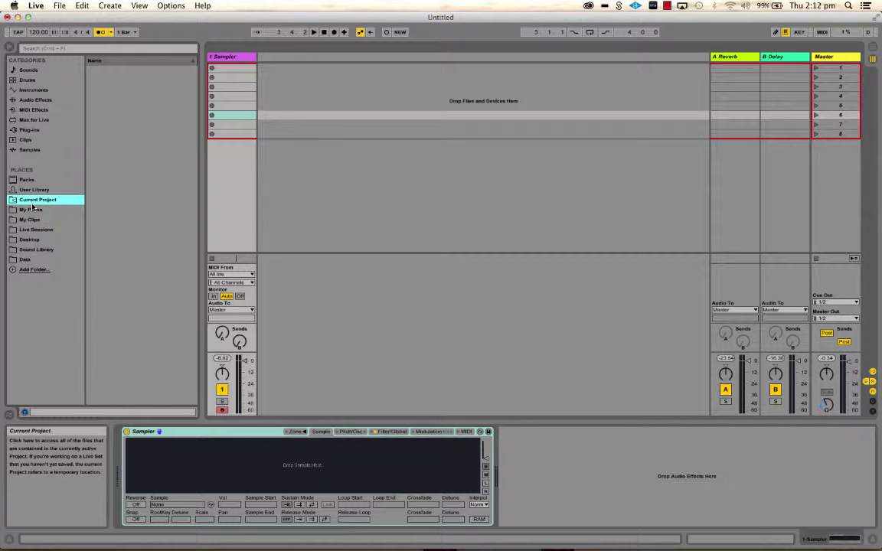
left_click(36, 250)
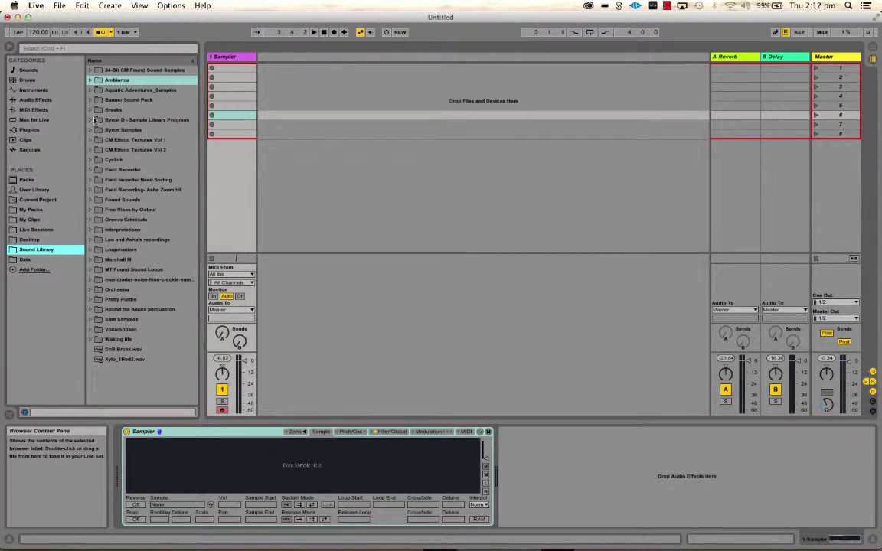
left_click(92, 120)
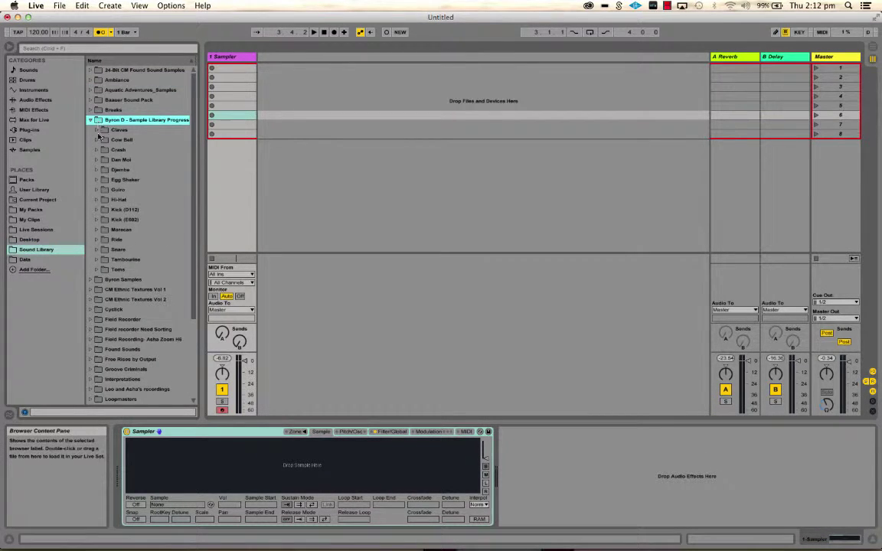
left_click(97, 141)
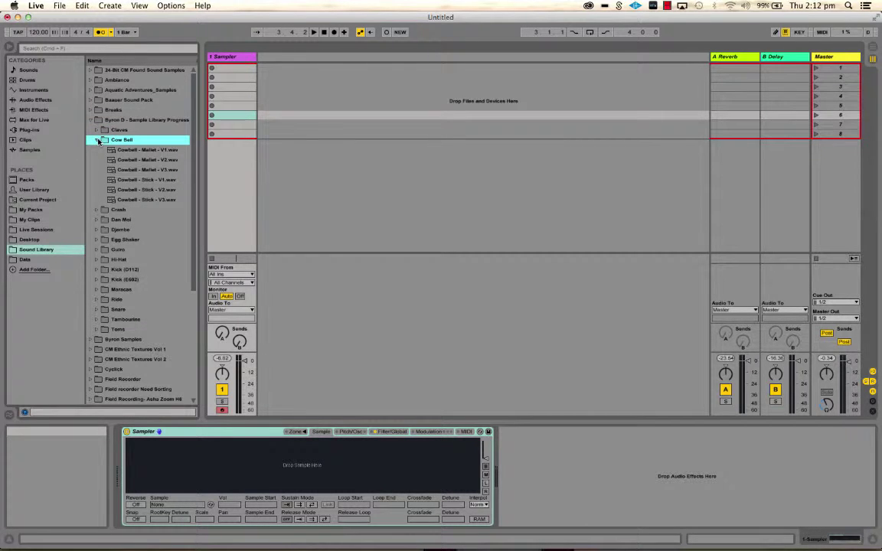
- Audition the three cowbell mallet samples and load Cowbell - Mallet - V2.wav into Sampler
key("Down")
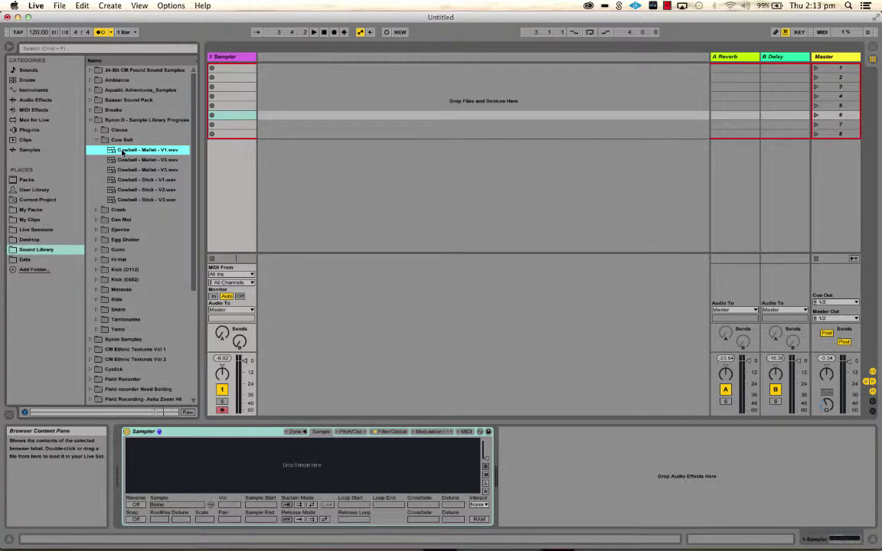
key("Down")
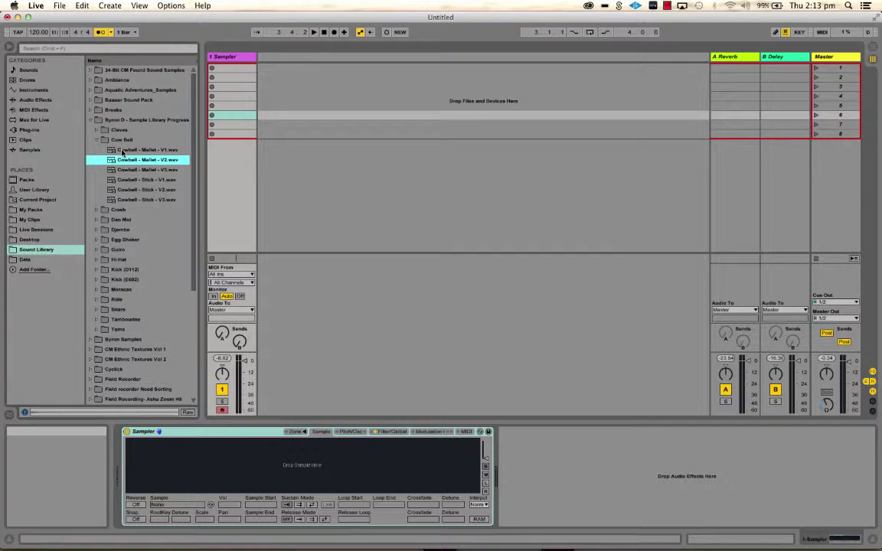
key("Down")
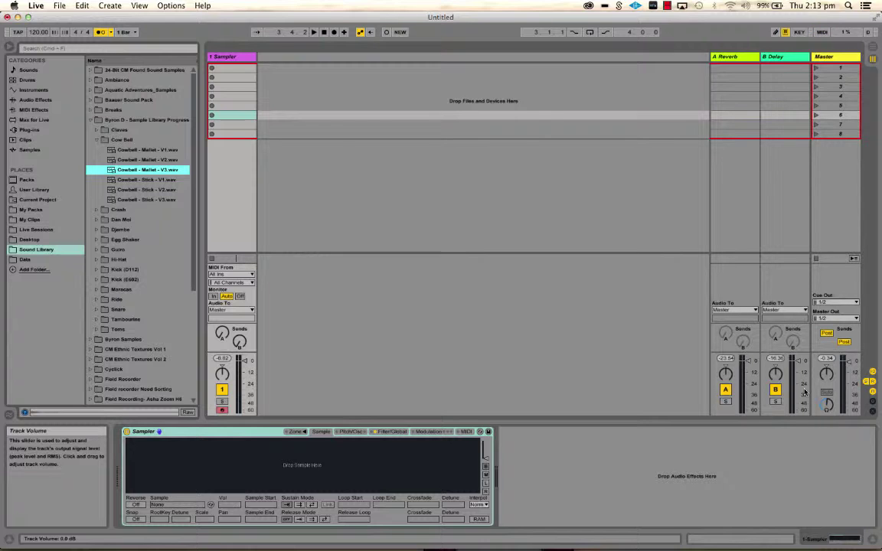
key("Up")
key("Down")
key("Up")
key("Up")
key("Down")
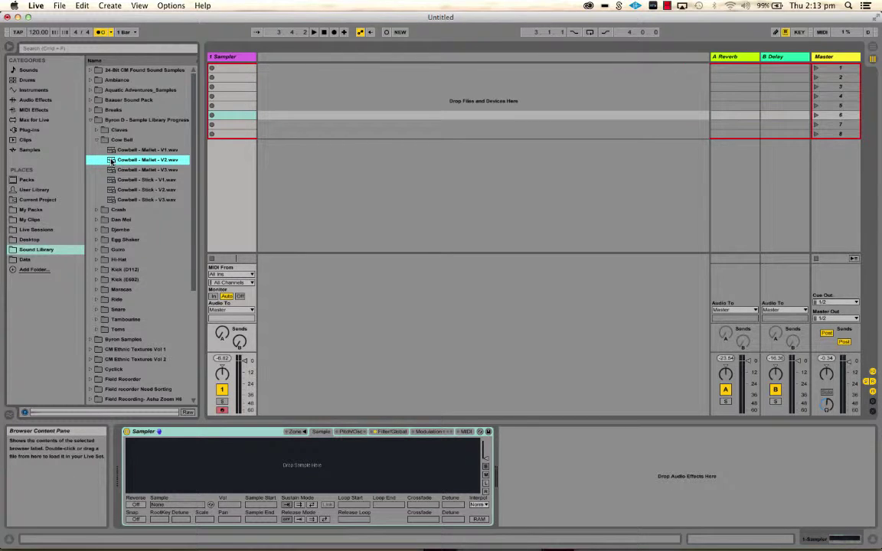
left_click_drag(111, 162, 259, 457)
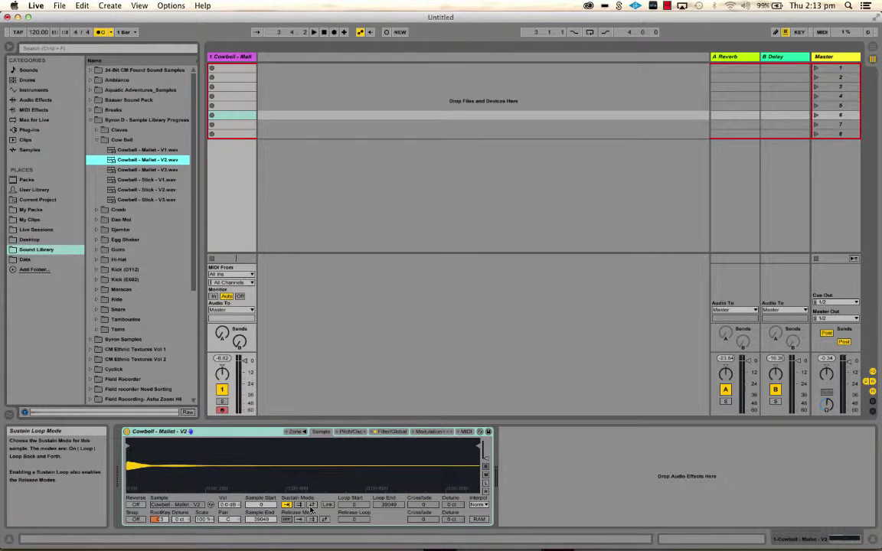
- Raise the loaded cowbell sample's volume in Sampler to 8.7 dB
left_click_drag(229, 504, 228, 429)
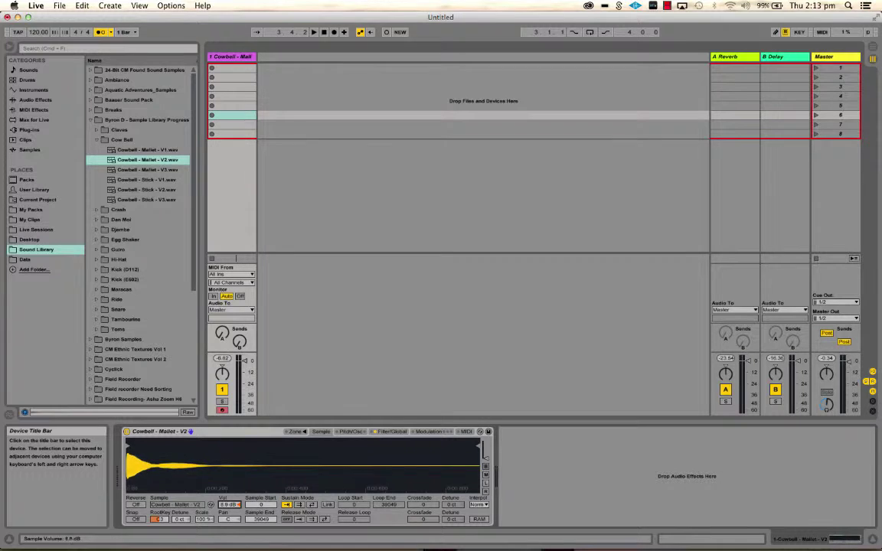
left_click_drag(229, 507, 228, 501)
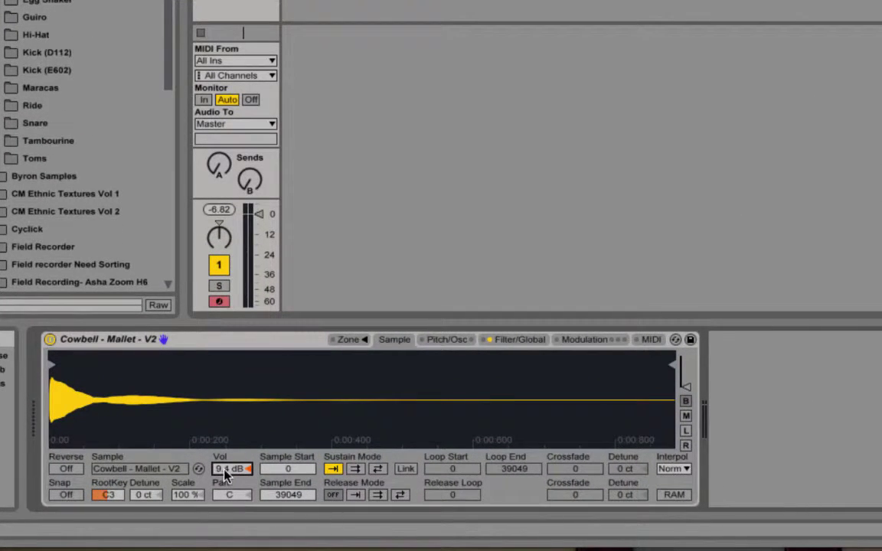
left_click_drag(231, 478, 231, 484)
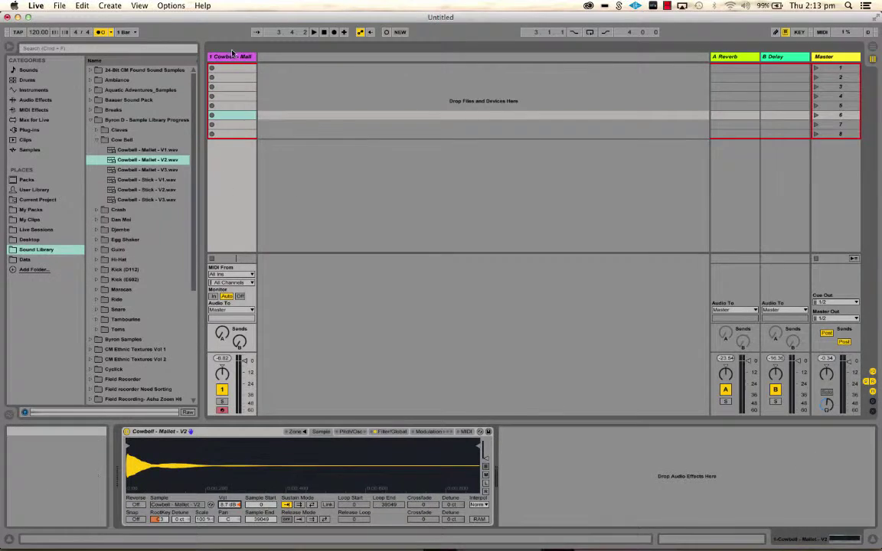
- Create an empty MIDI clip in the cowbell track's first slot and compare note C3 with the original Cowbell - Mallet - V2.wav
double_click(232, 69)
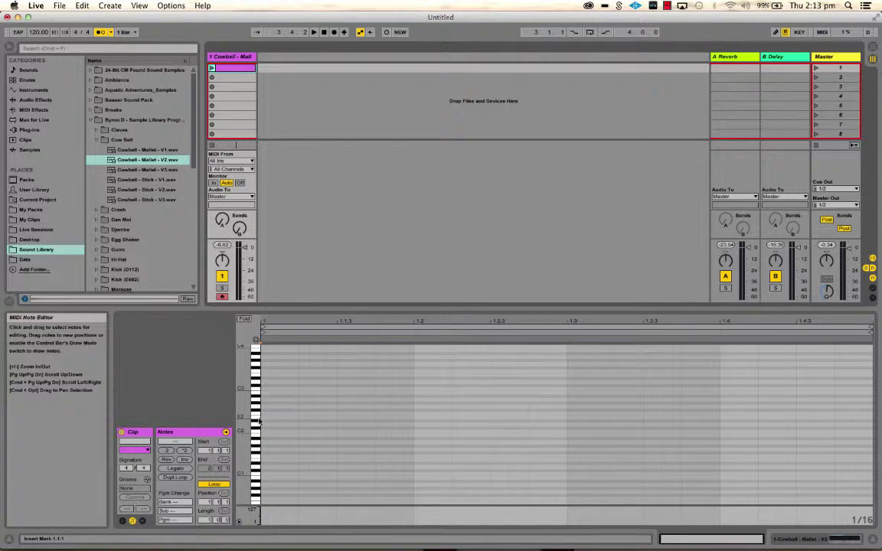
left_click_drag(255, 413, 244, 421)
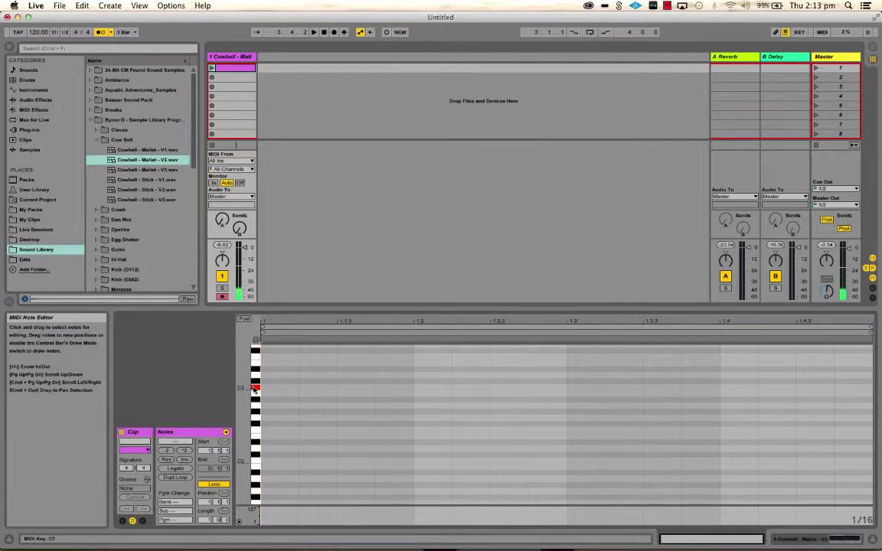
left_click(258, 390)
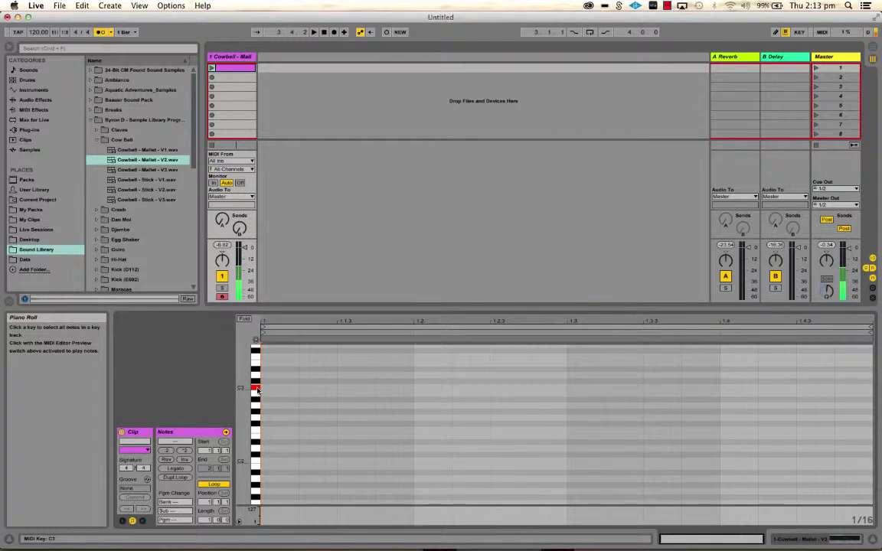
left_click(140, 158)
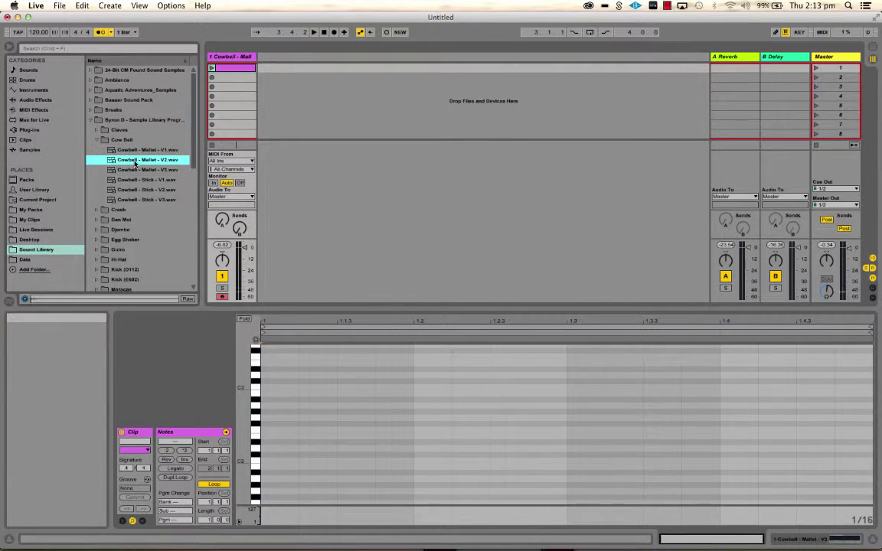
left_click(256, 374)
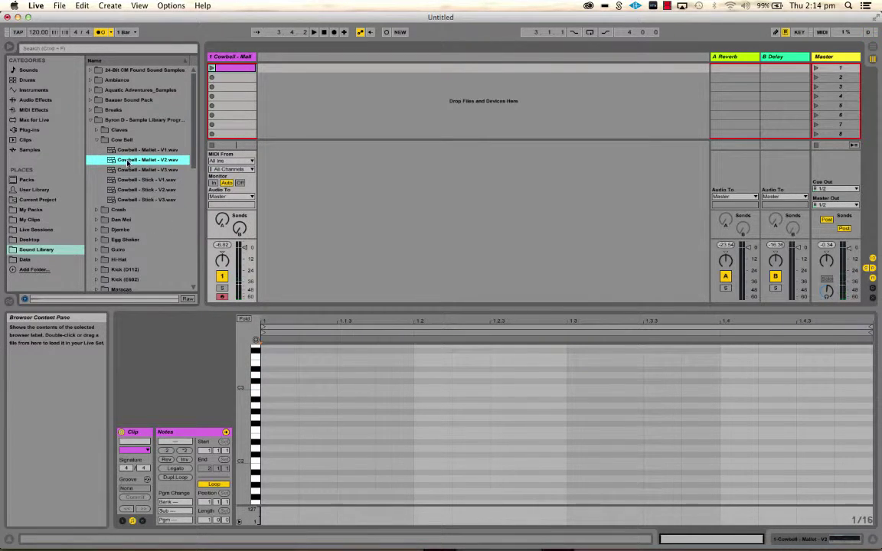
key("a")
- Show the cowbell track's Sampler again, play its sample, and collapse the Cow Bell folder and its parent in the browser
left_click(226, 58)
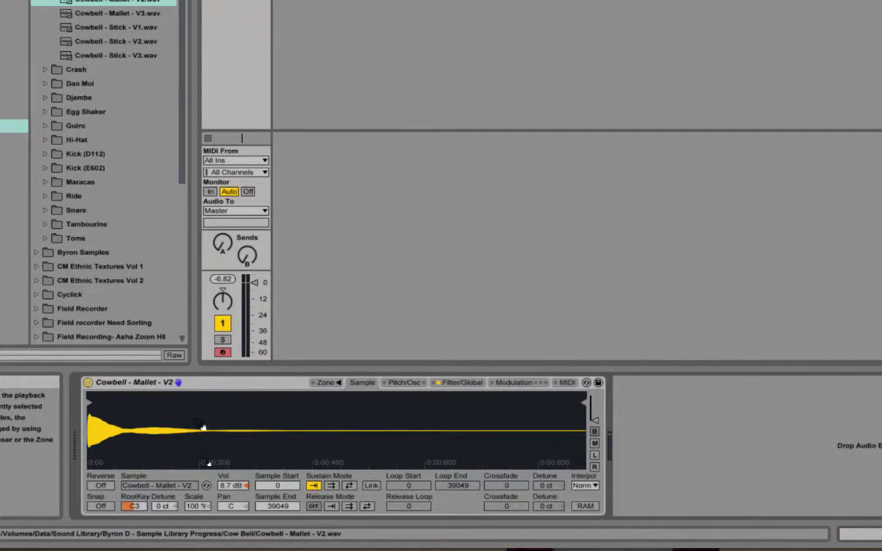
key("a")
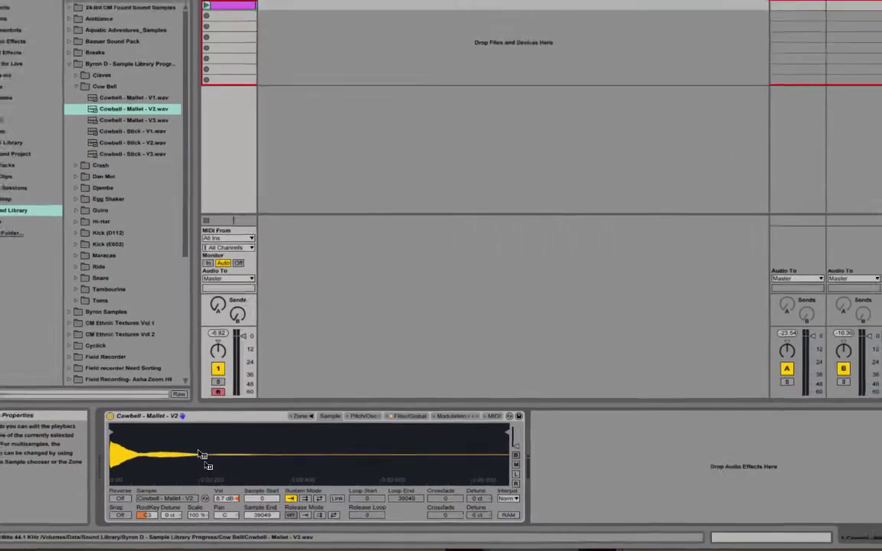
key("Left")
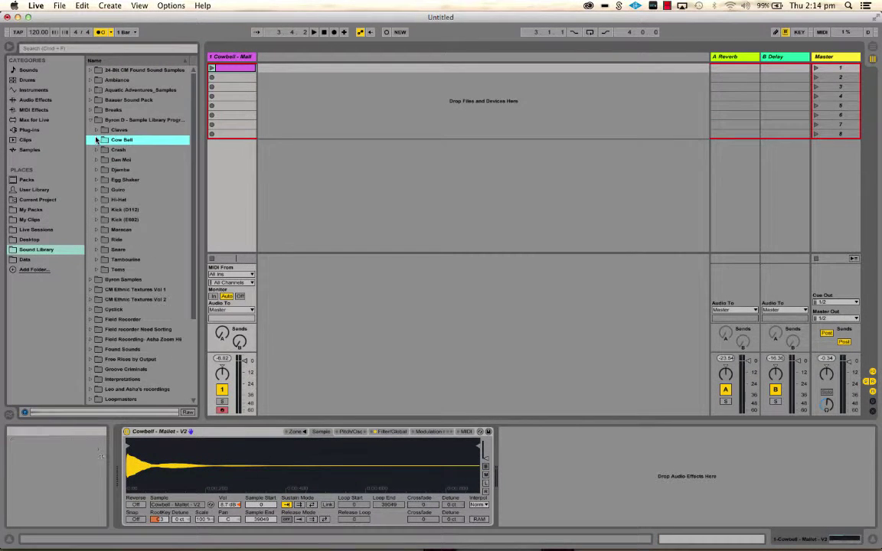
left_click(92, 121)
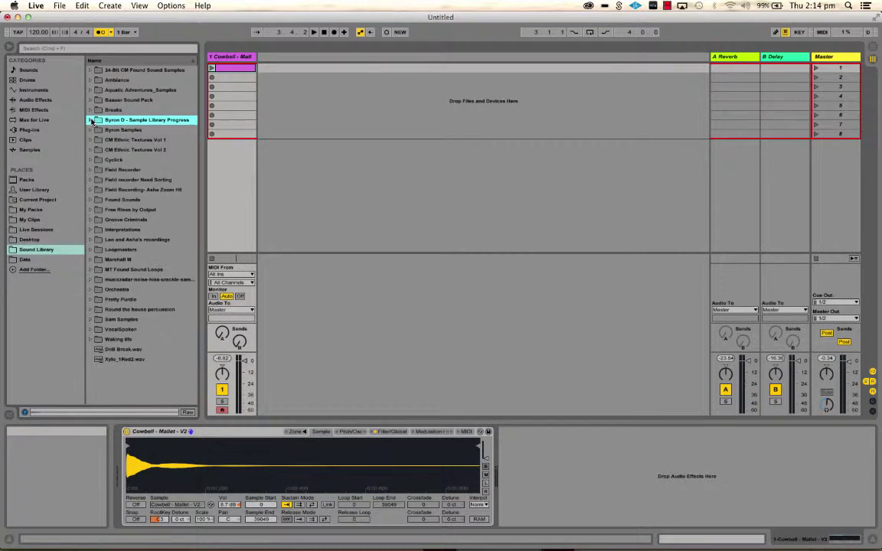
left_click(225, 58)
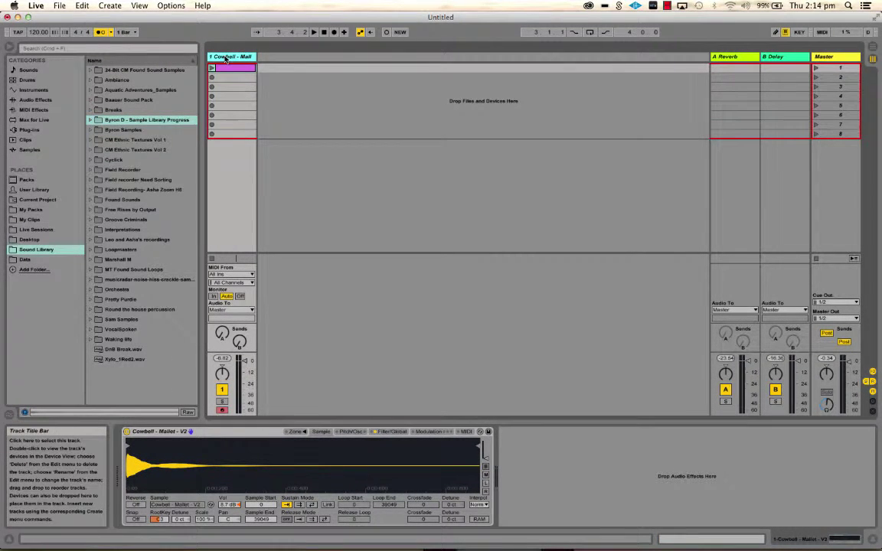
- Load the Grand Piano Equal Solo.adg preset from Sampler's Piano & Keys presets onto a new track beside the cowbell track
left_click(34, 90)
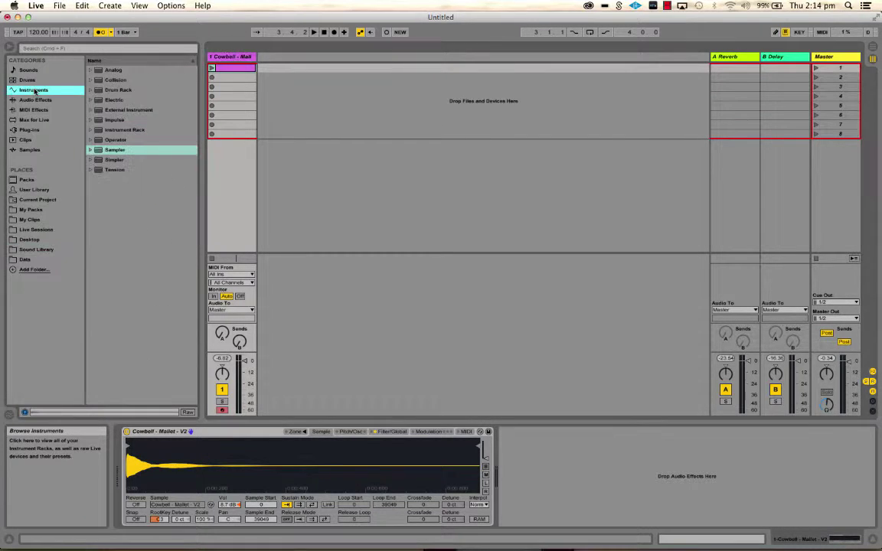
left_click(91, 150)
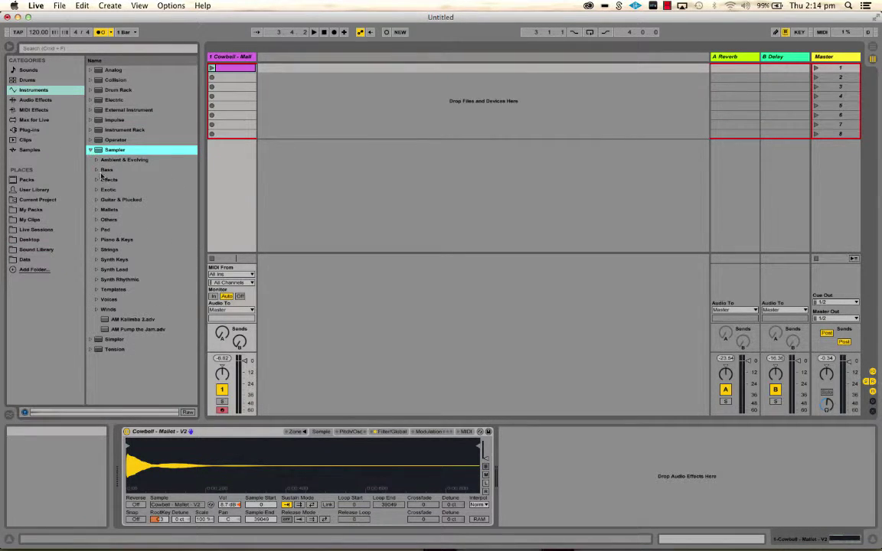
left_click(146, 239)
scroll(145, 239, "down", 10)
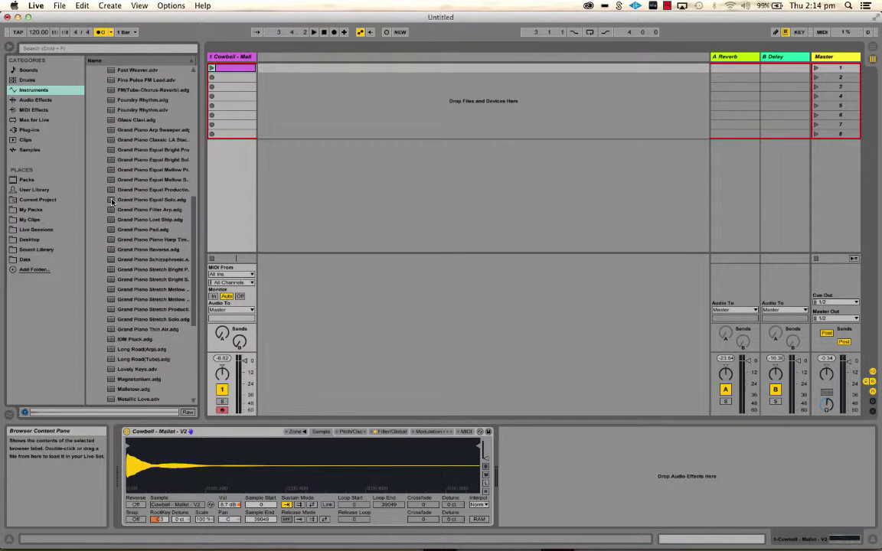
left_click_drag(112, 202, 291, 58)
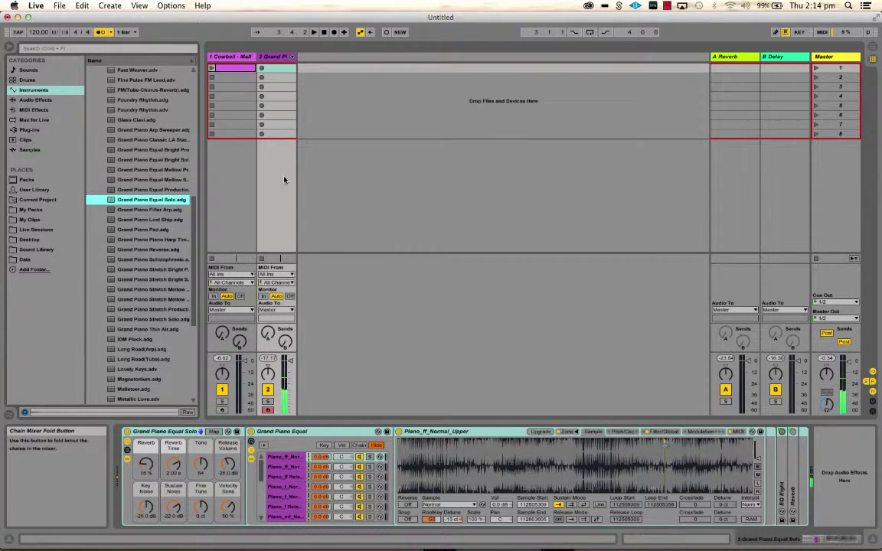
- Compare the cowbell and grand piano by arming each track and both together, finishing with only the cowbell track selected and armed
left_click(223, 411)
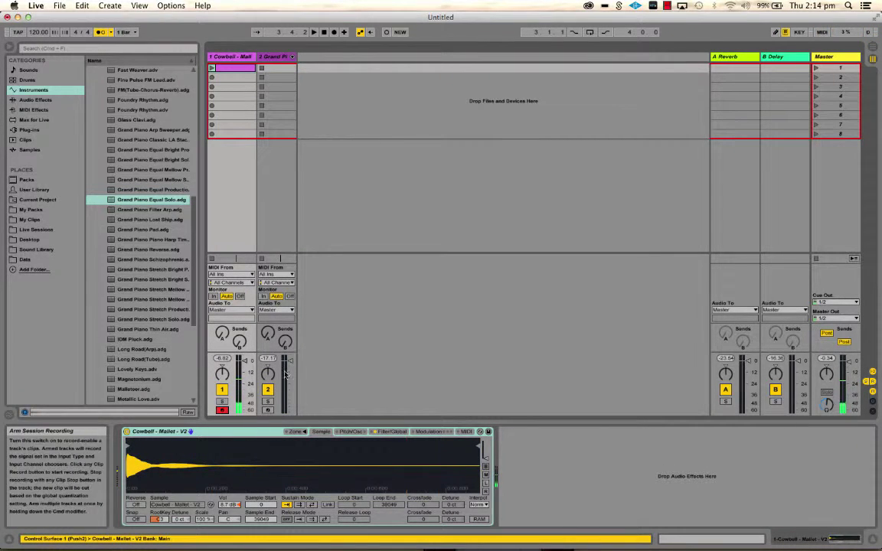
left_click(268, 411)
left_click(223, 411)
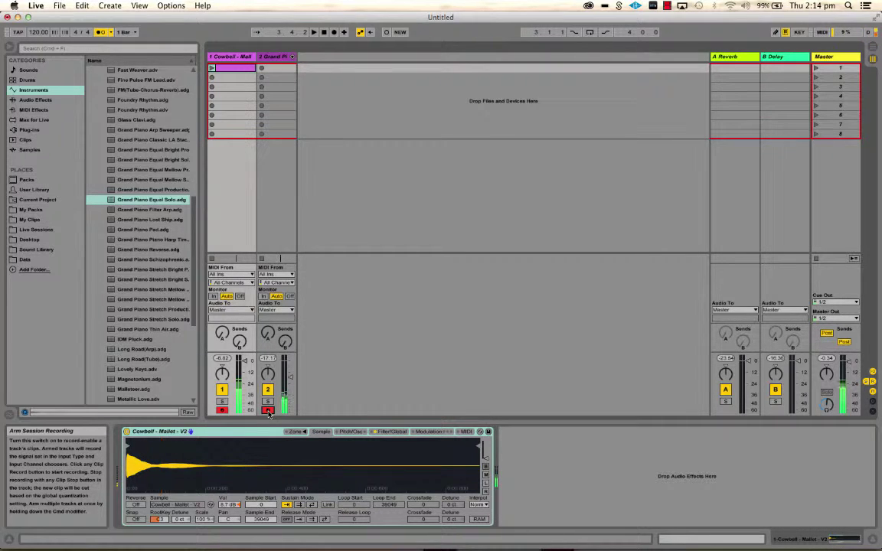
left_click(268, 411)
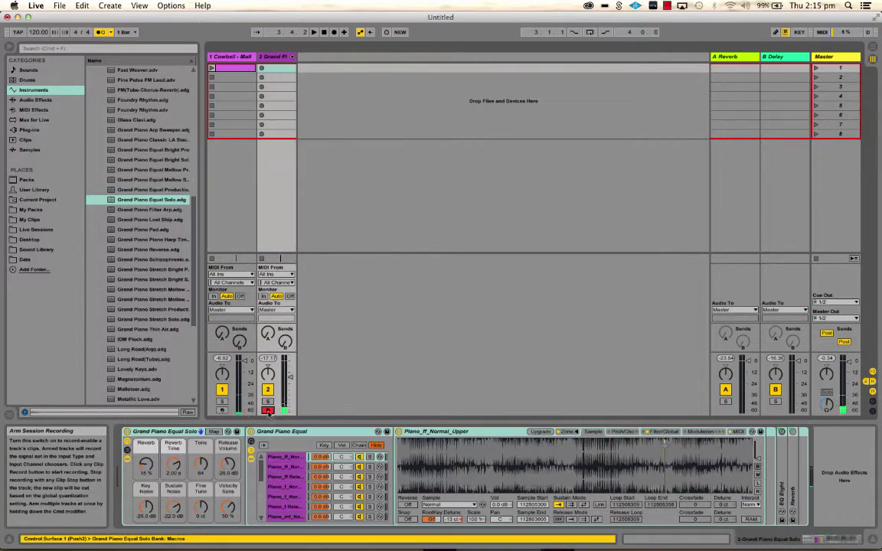
left_click(233, 57)
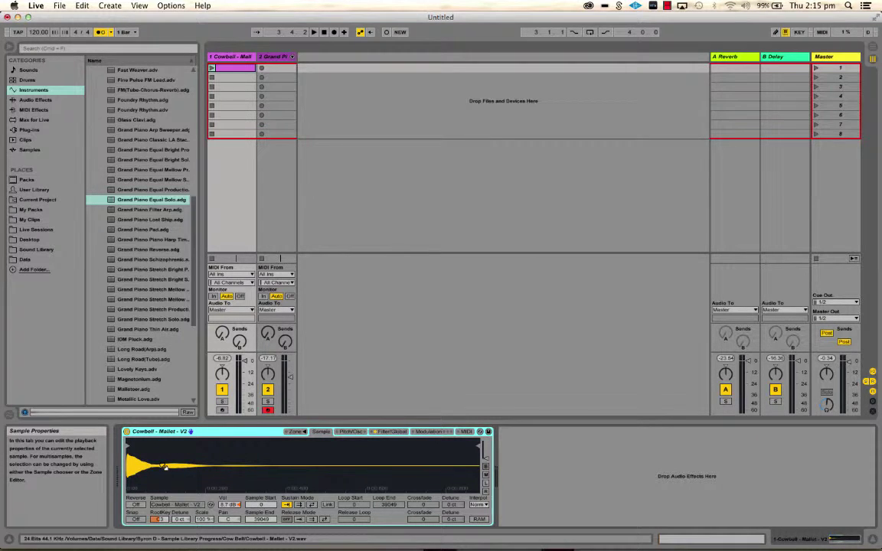
left_click(222, 410)
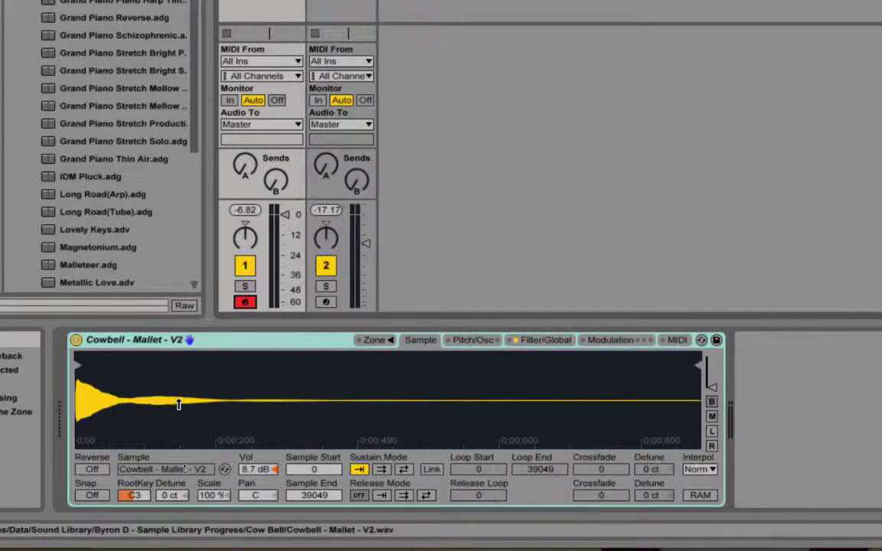
- Enable the cowbell sample's forward sustain loop, running from 3240 to 8908 with a crossfade of 3016
left_click(382, 469)
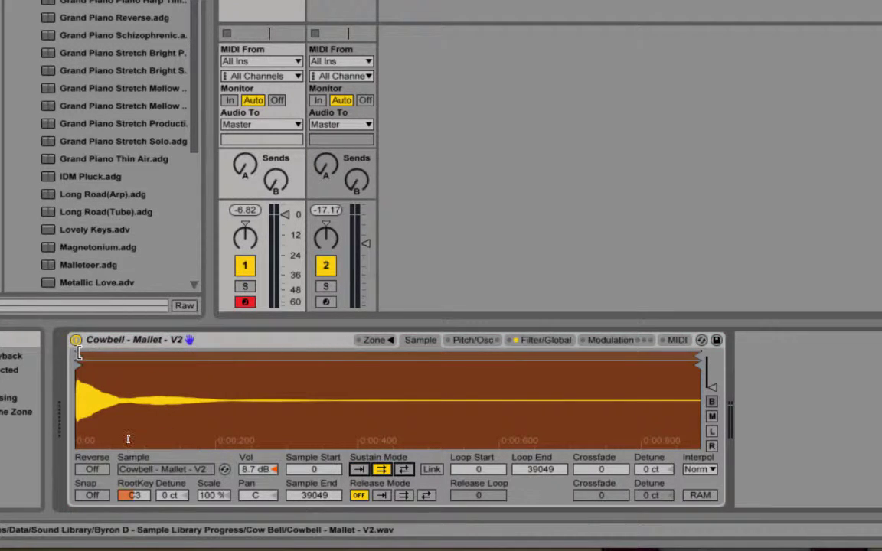
left_click_drag(79, 353, 128, 354)
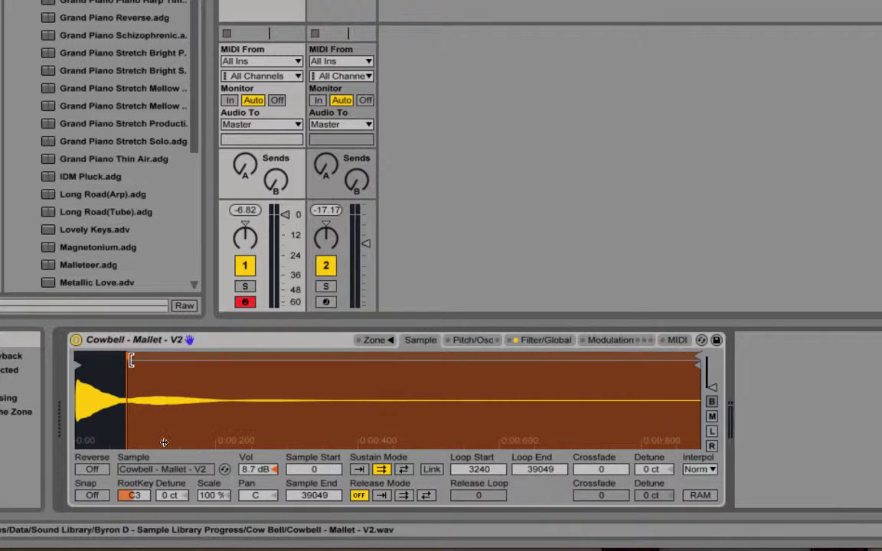
mouse_move(697, 357)
left_mouse_down()
mouse_move(315, 365)
mouse_move(217, 373)
mouse_move(219, 390)
left_mouse_up()
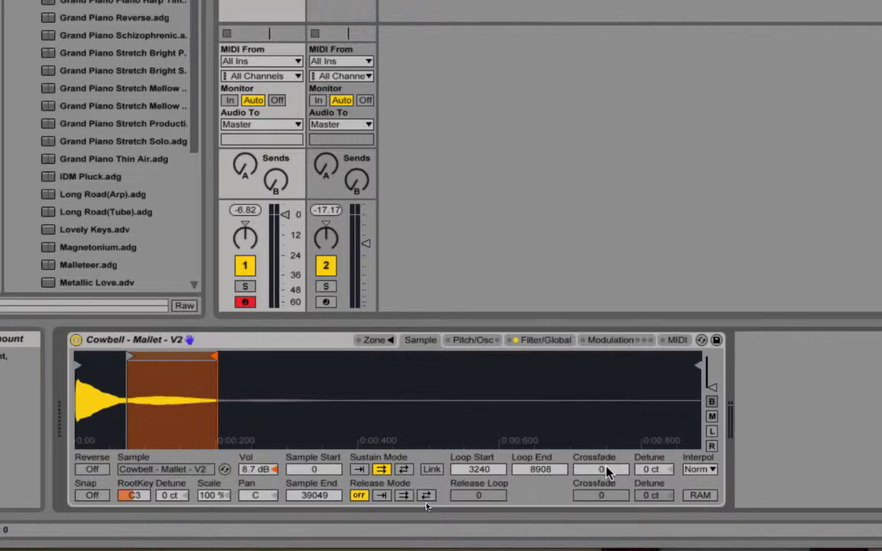
left_click_drag(609, 473, 609, 406)
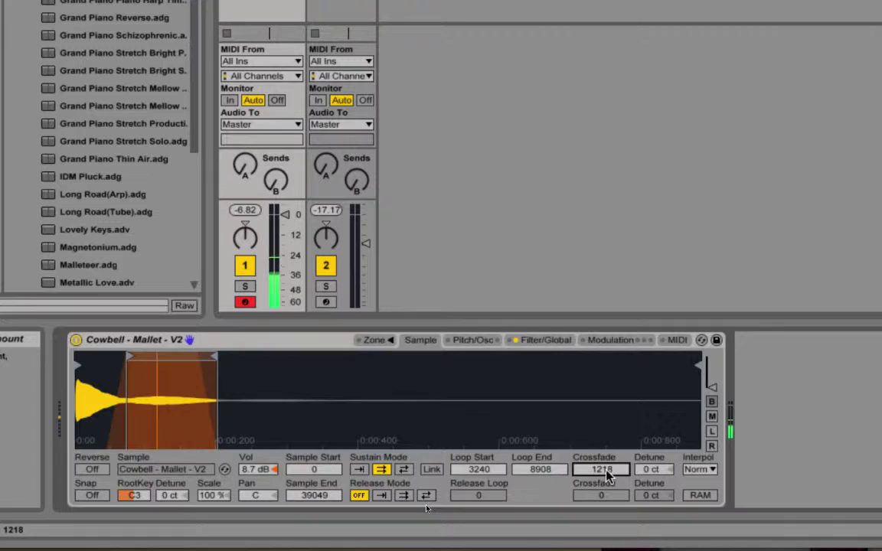
mouse_move(609, 475)
left_mouse_down()
mouse_move(609, 528)
mouse_move(609, 474)
left_mouse_up()
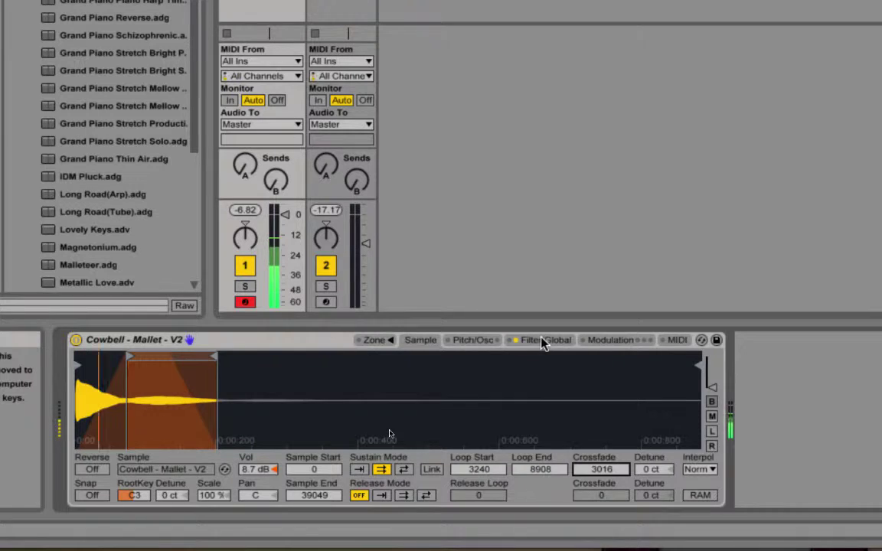
- Set the cowbell Sampler's volume envelope release to 1.77 s, then show the sample view again
left_click(542, 344)
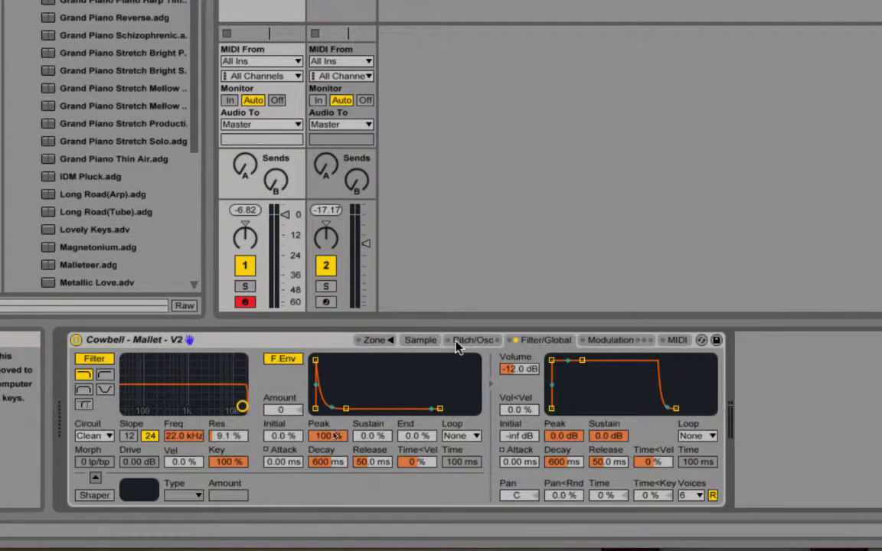
left_click(421, 341)
left_click(474, 341)
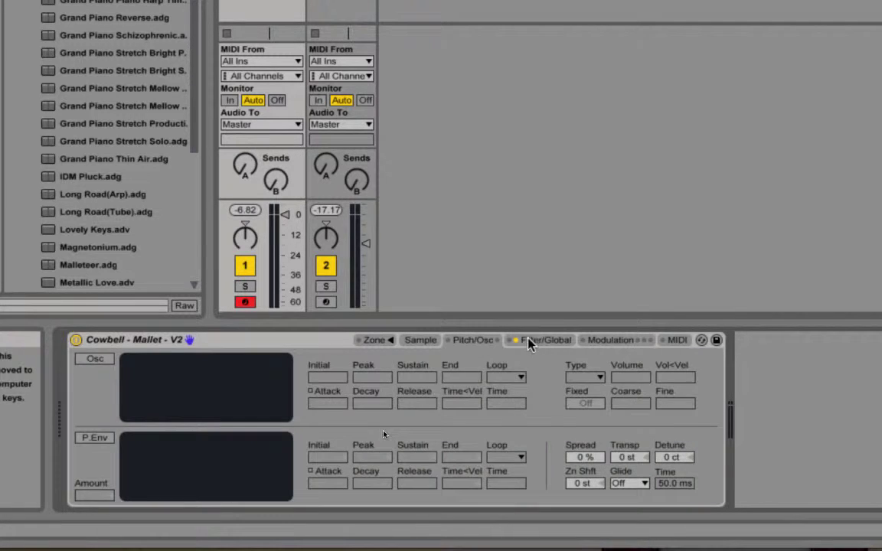
left_click(535, 341)
left_click(612, 340)
left_click(548, 342)
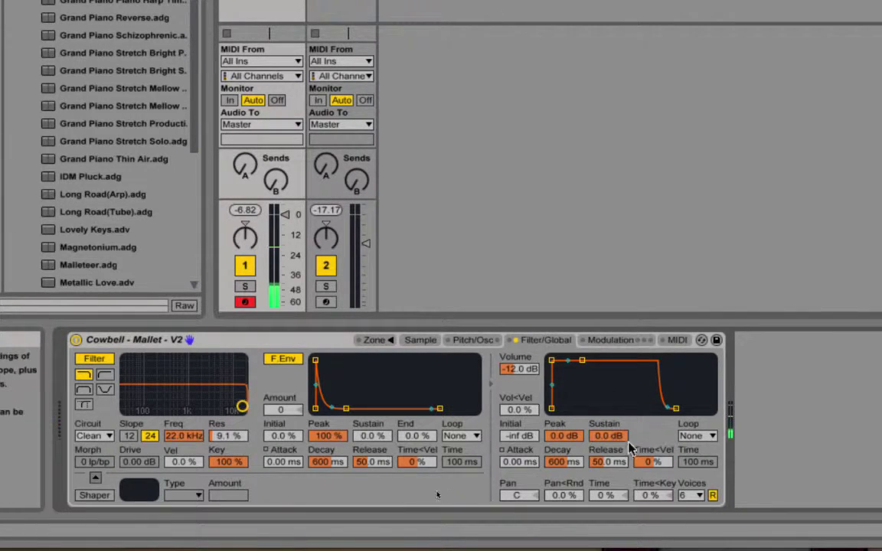
left_click_drag(607, 462, 607, 410)
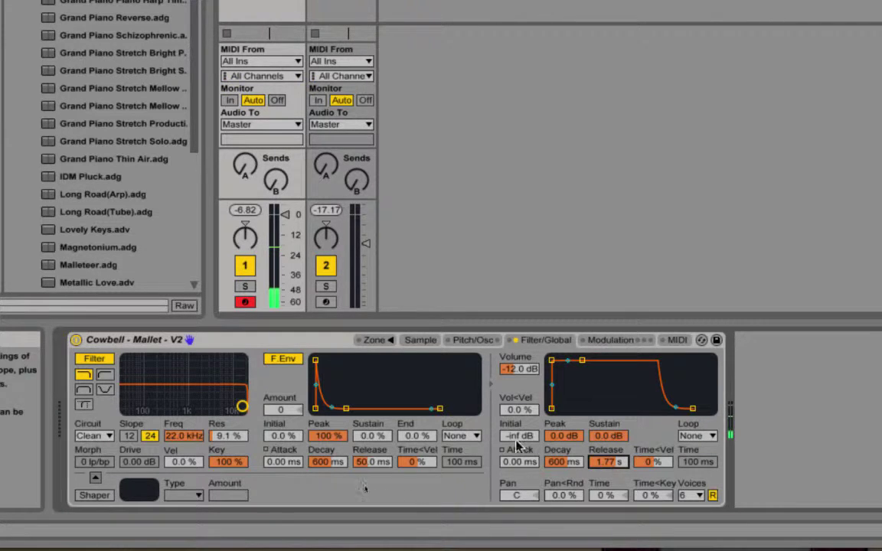
left_click(420, 340)
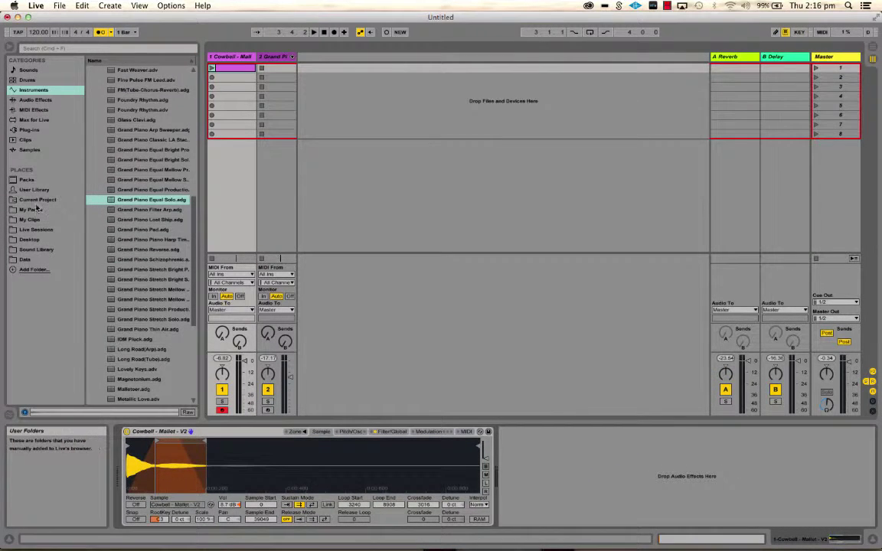
- Preview the original Cowbell - Mallet - V2.wav from the Cow Bell folder in the Sound Library
left_click(33, 249)
left_click(90, 120)
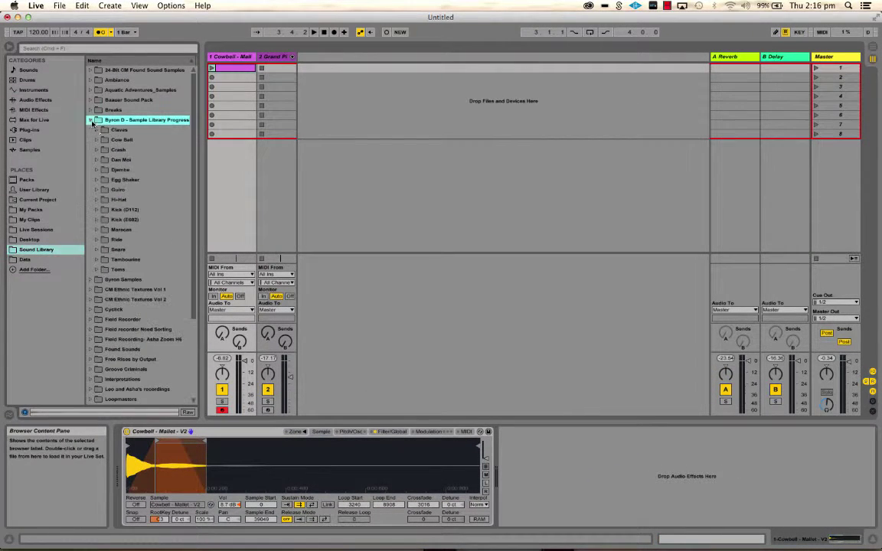
left_click(95, 140)
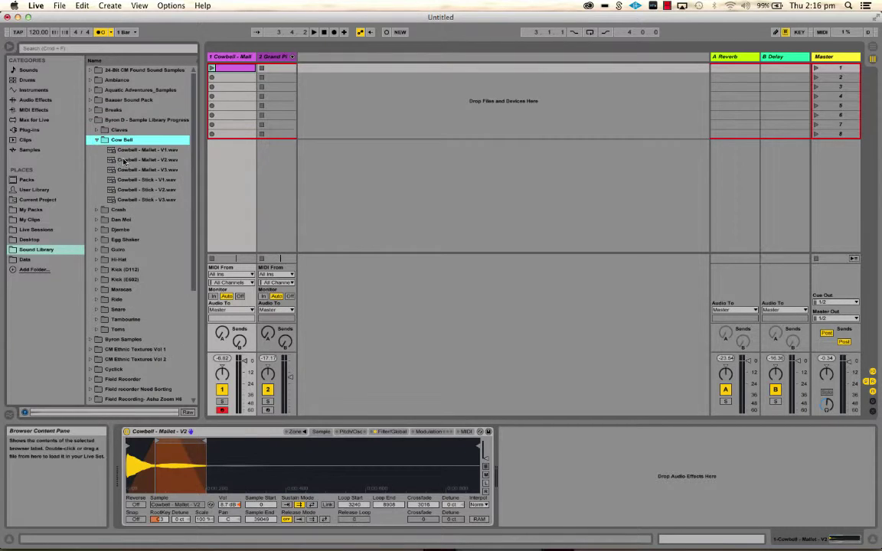
left_click(123, 160)
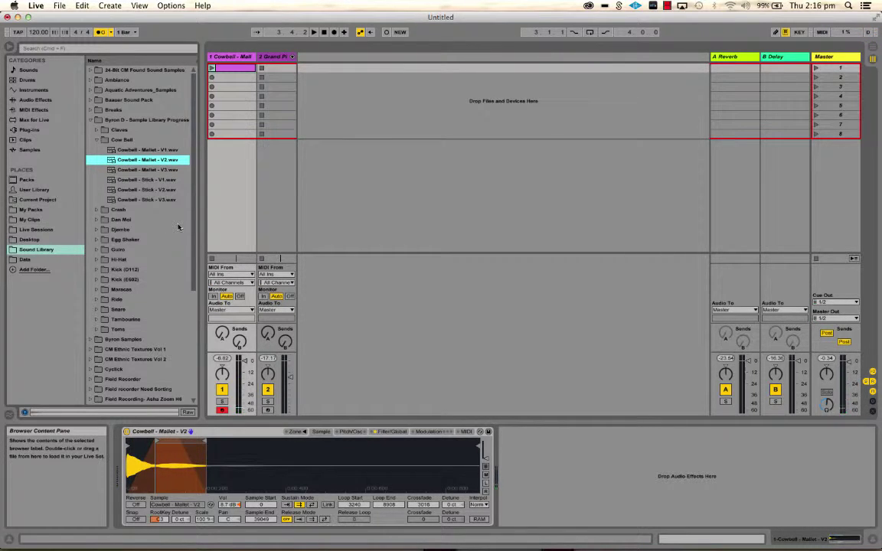
- Compare the pitch of the grand piano and cowbell by arming both tracks together and each alone, finishing on the cowbell track
left_click(268, 410)
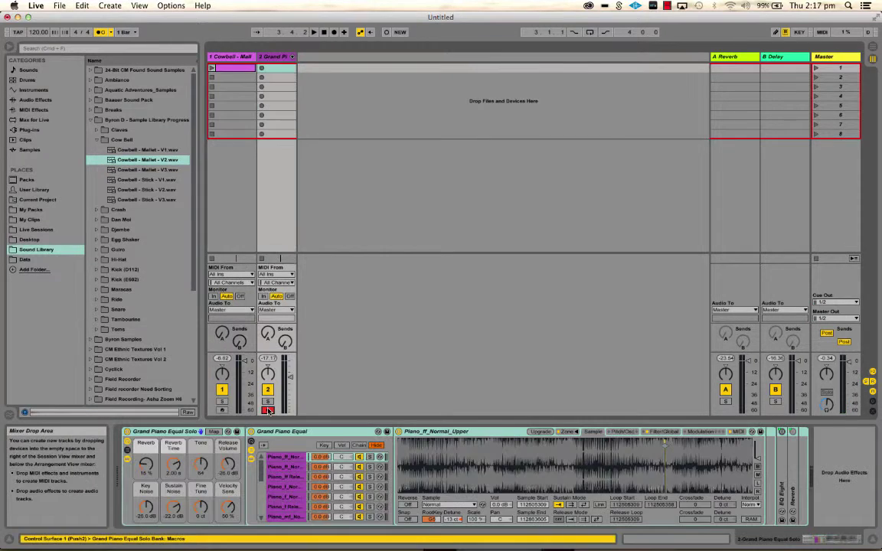
left_click(222, 411, "super")
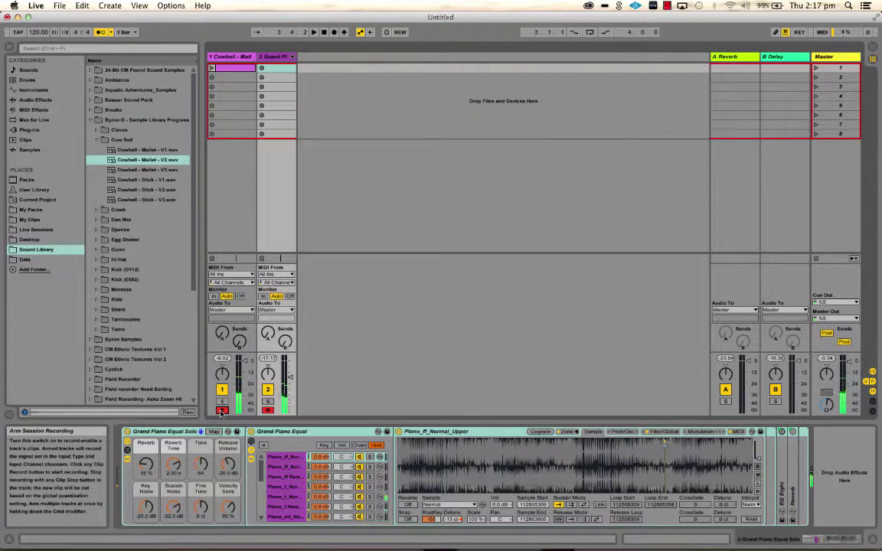
left_click(234, 57)
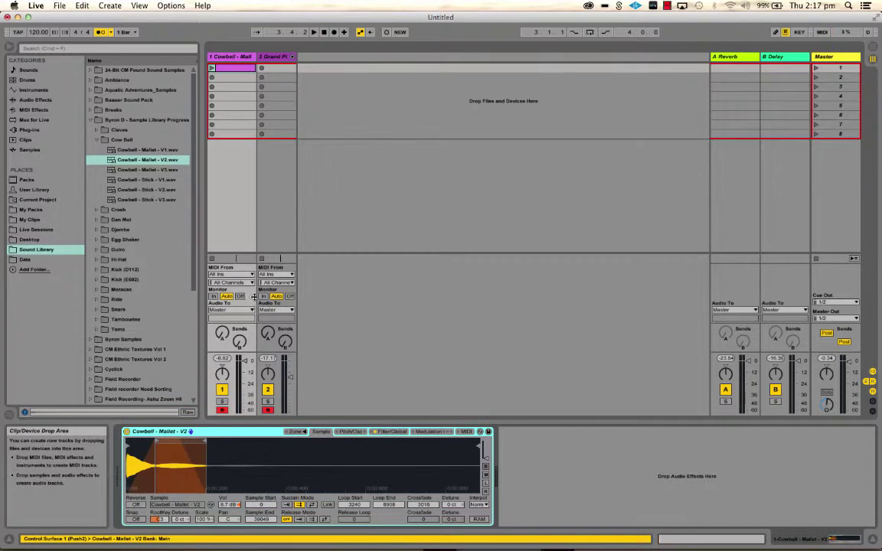
left_click(223, 411)
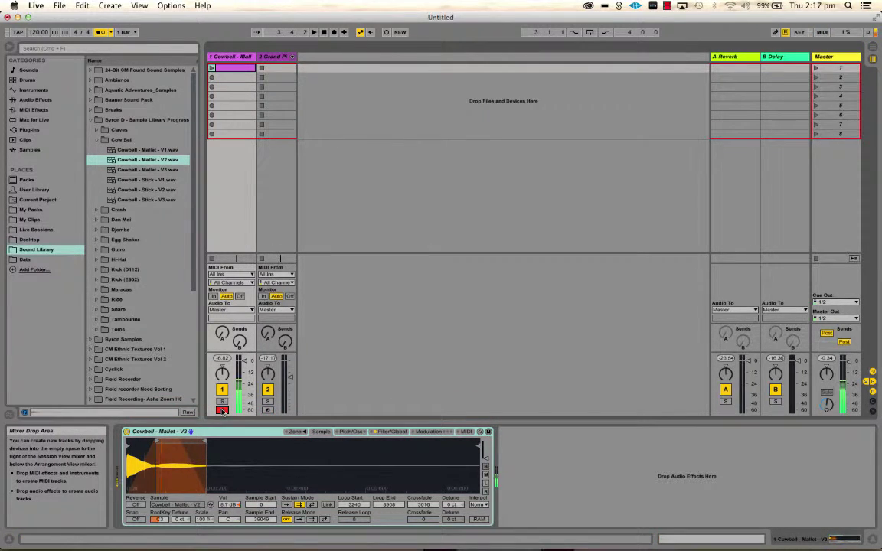
left_click(267, 411)
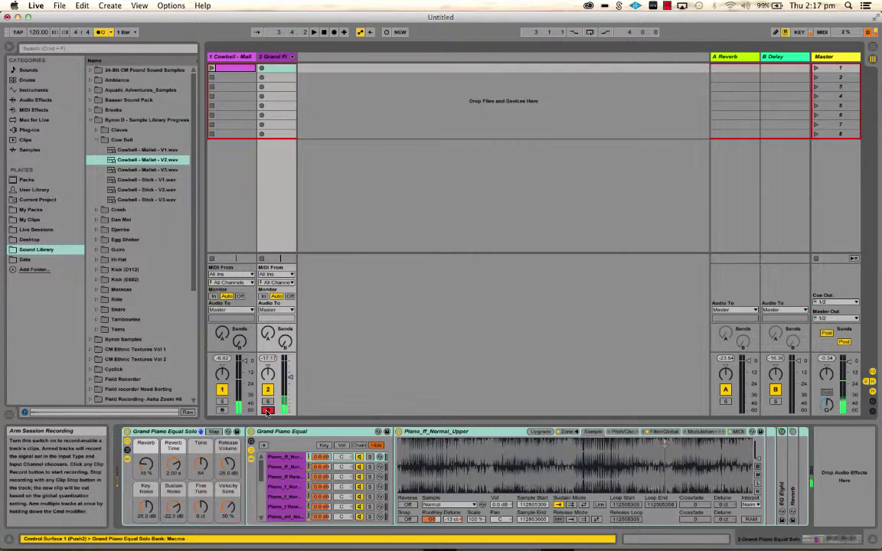
left_click(222, 410)
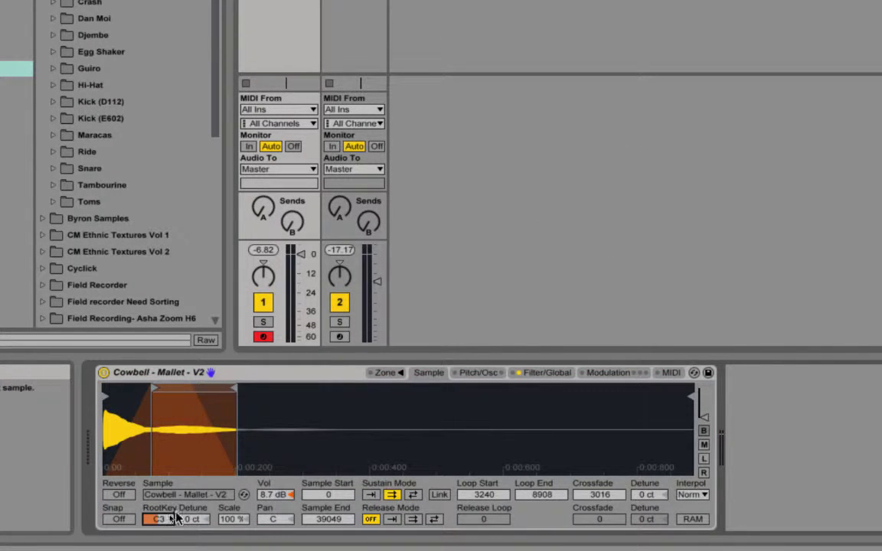
- Set the cowbell sample's root key to F#3 and compare its pitch with the grand piano by arming the two tracks alternately
left_click_drag(161, 523, 160, 530)
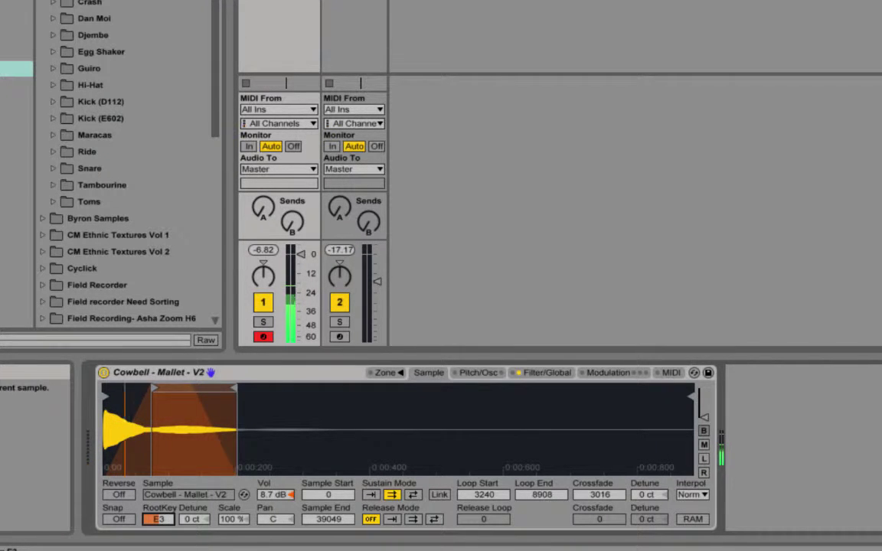
left_click_drag(161, 530, 161, 515)
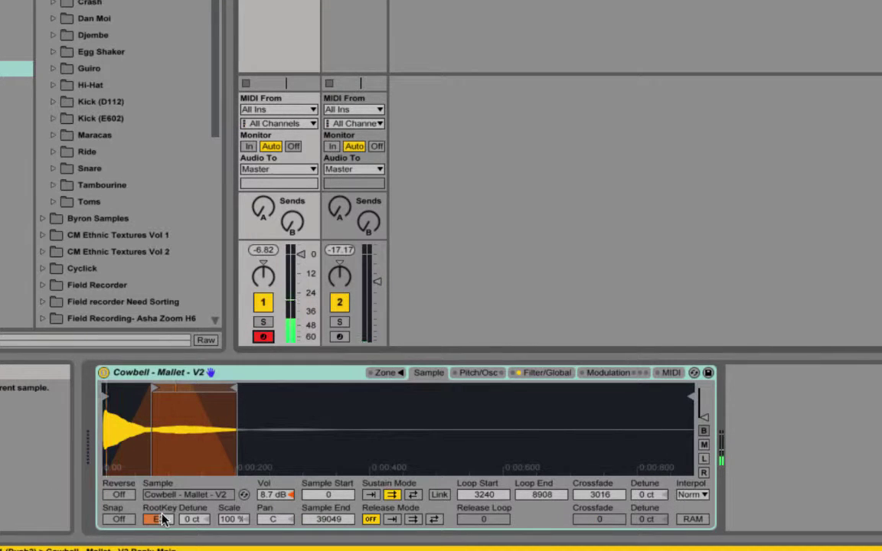
mouse_move(157, 519)
left_mouse_down()
mouse_move(158, 512)
mouse_move(158, 519)
left_mouse_up()
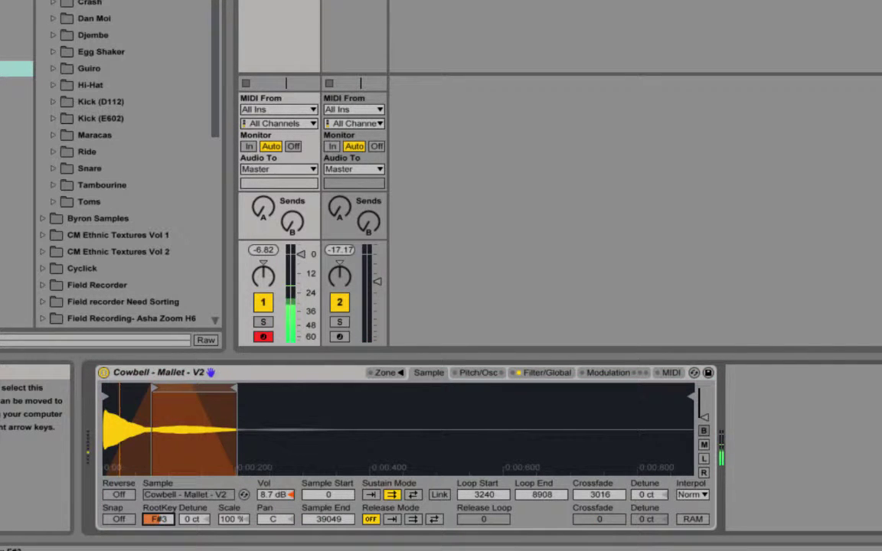
left_click(340, 337)
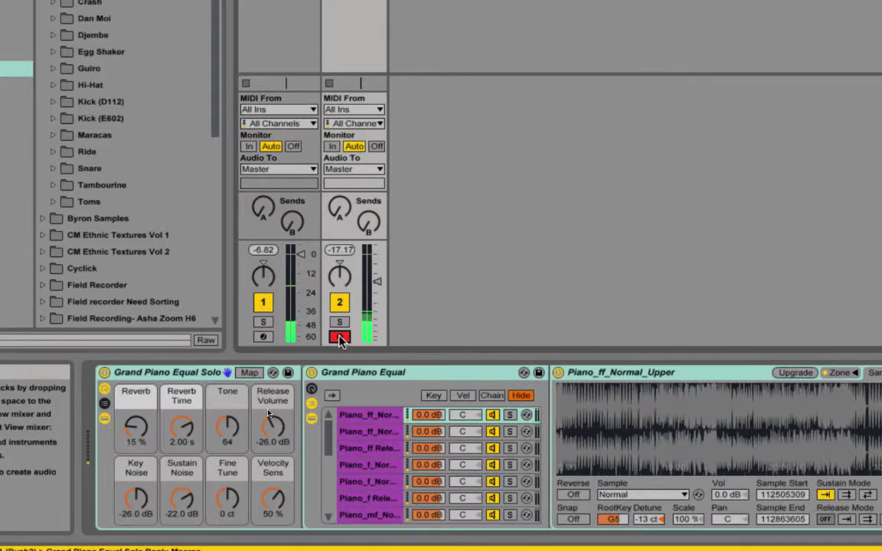
left_click(263, 337)
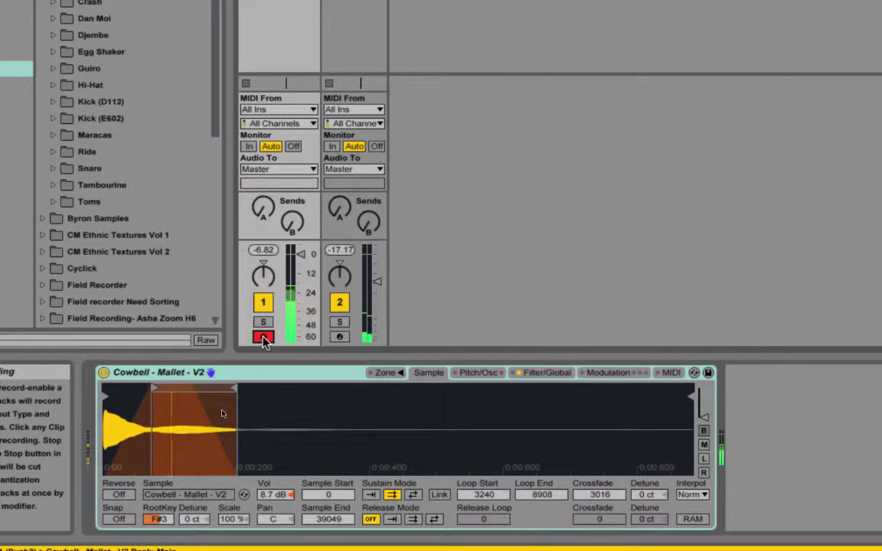
left_click(339, 337)
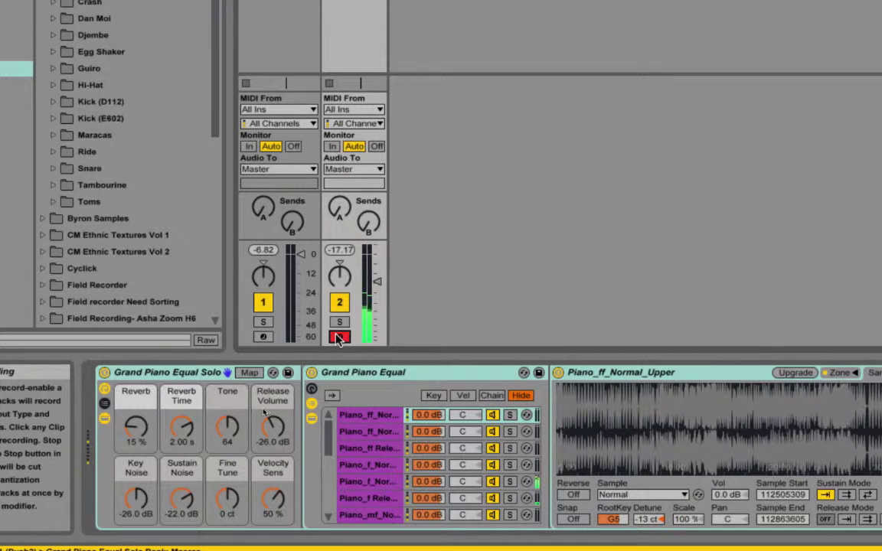
left_click(263, 337)
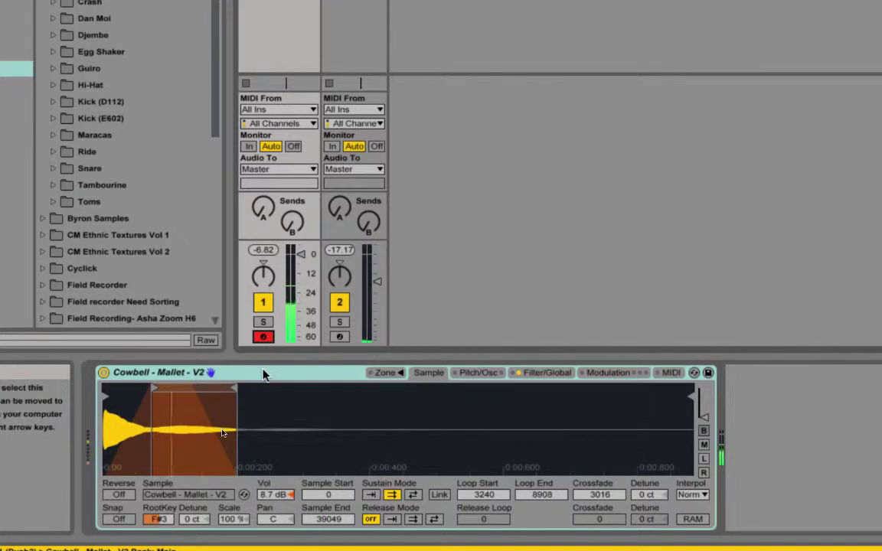
- Detune the cowbell sample by +23 ct and check it against the grand piano, finishing with only the cowbell track armed
mouse_move(203, 518)
left_mouse_down()
mouse_move(203, 497)
mouse_move(201, 522)
left_mouse_up()
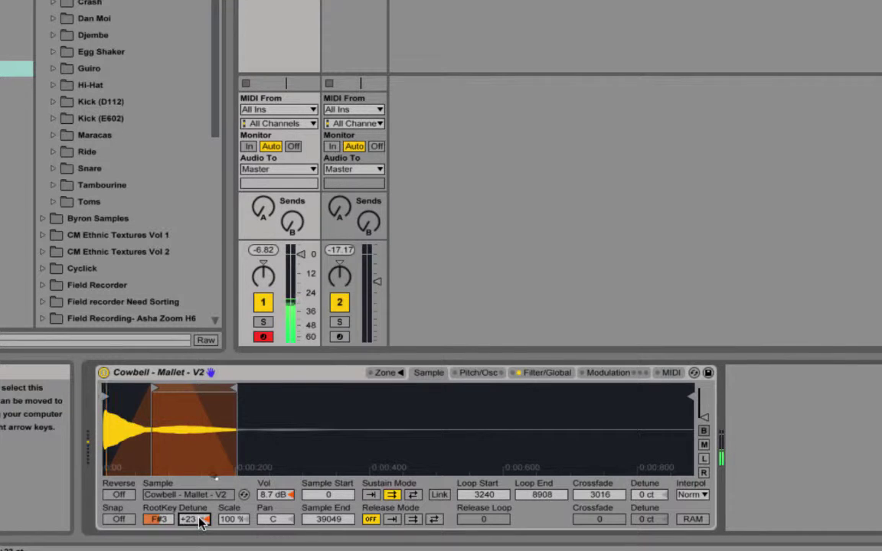
left_click(339, 337)
left_click(261, 338)
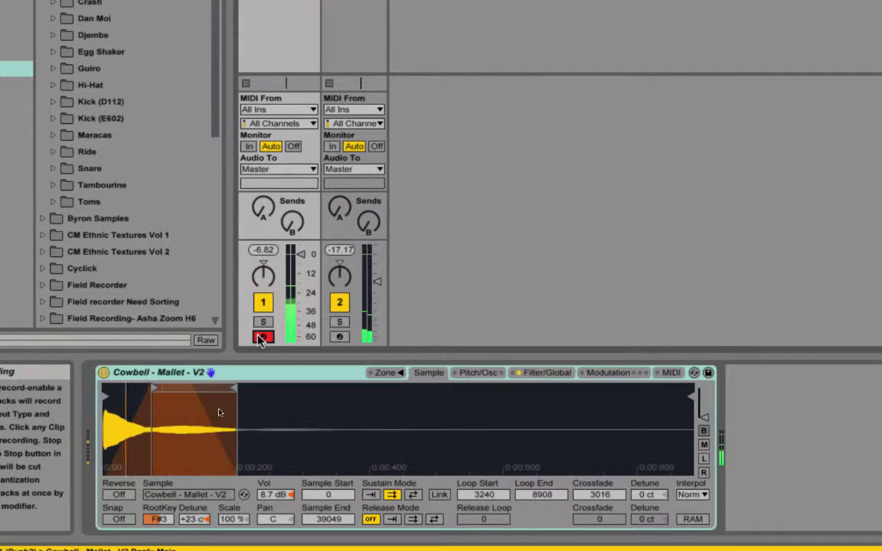
left_click(335, 339)
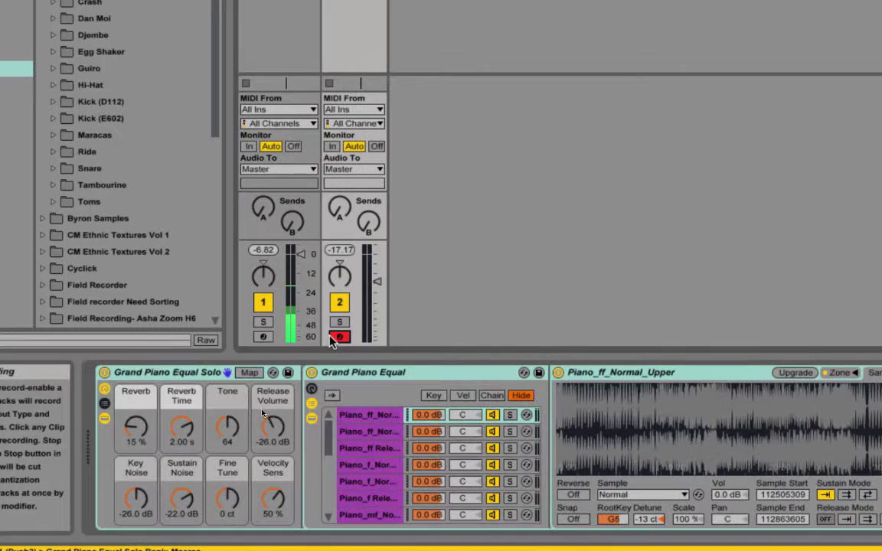
left_click(263, 337)
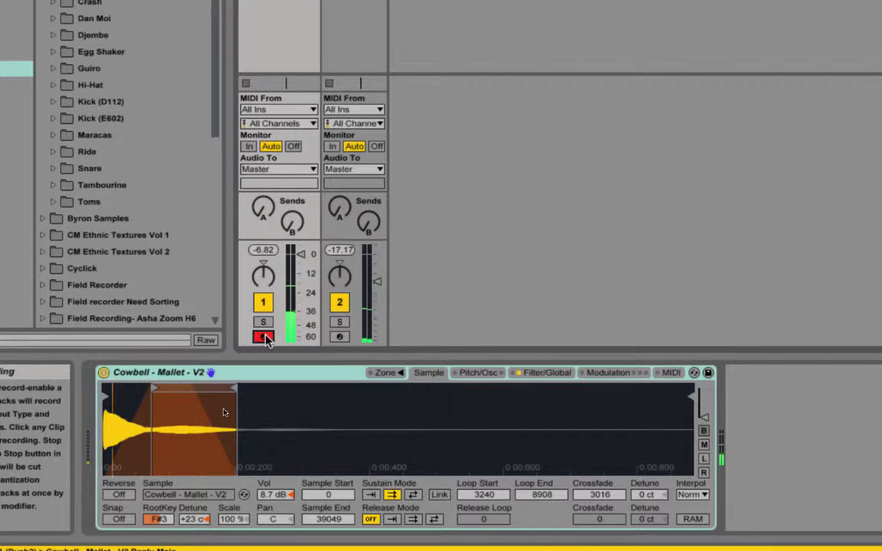
left_click(340, 337)
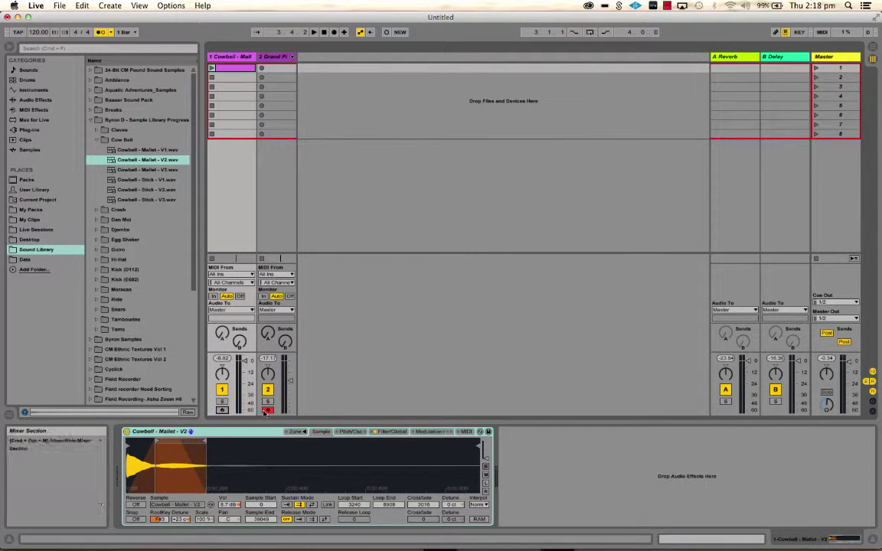
left_click(221, 411)
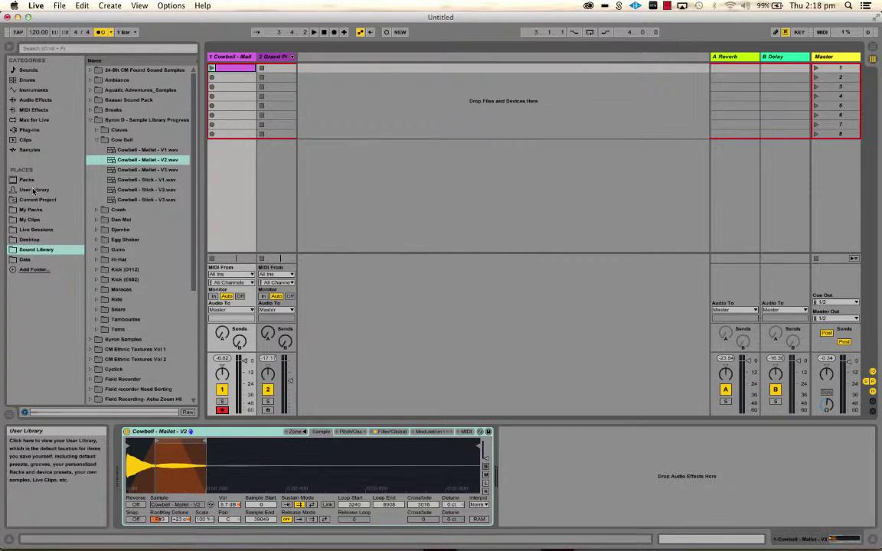
- Add the Tuner audio effect after Sampler on the cowbell track
left_click(37, 101)
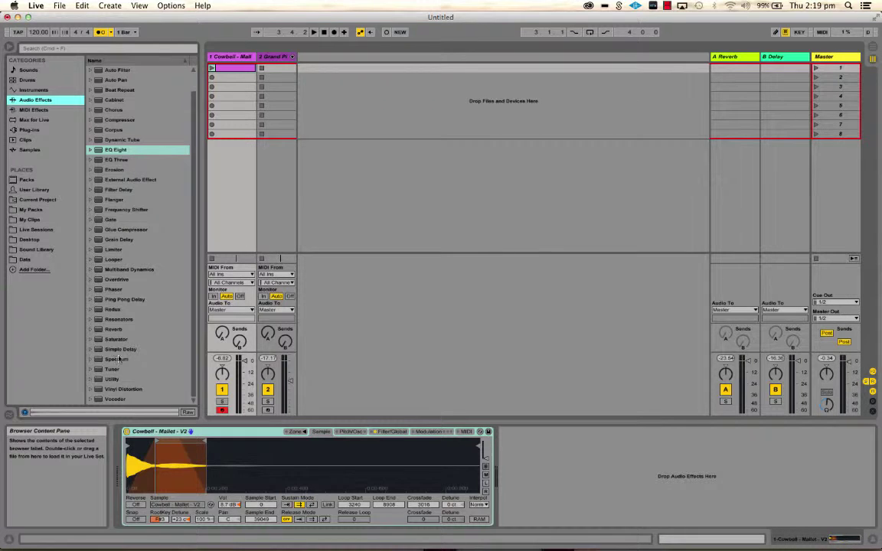
left_click(98, 371)
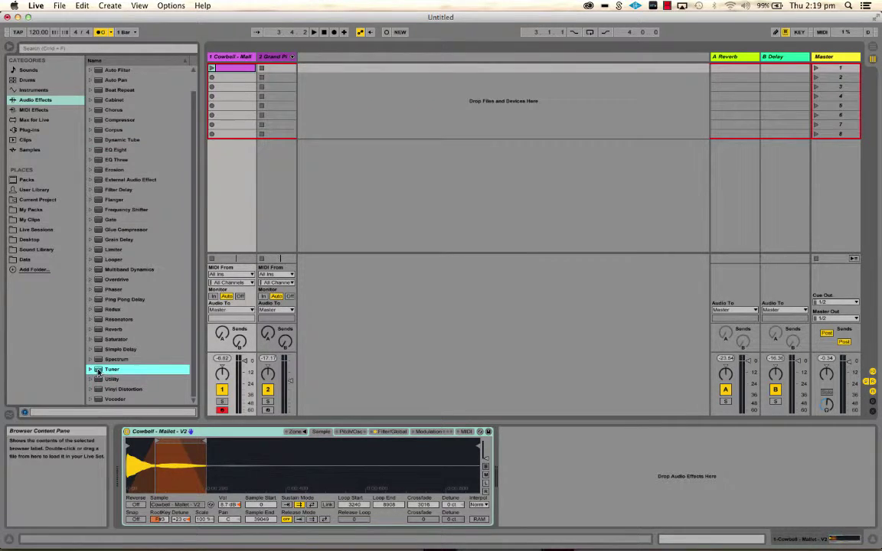
left_click_drag(115, 372, 527, 447)
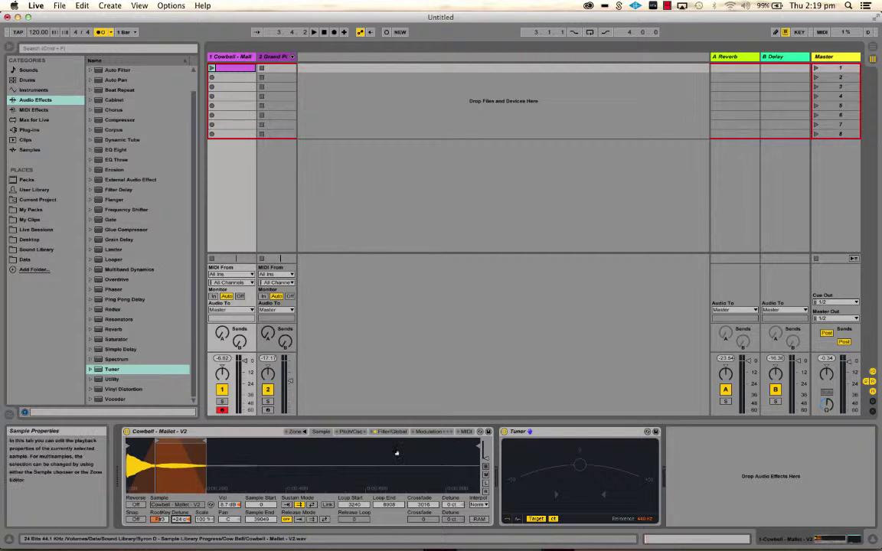
- Show Sampler's Zone Editor, enlarge its key zone display to Medium, and check the cowbell's root key on the keyboard ruler
left_click(298, 432)
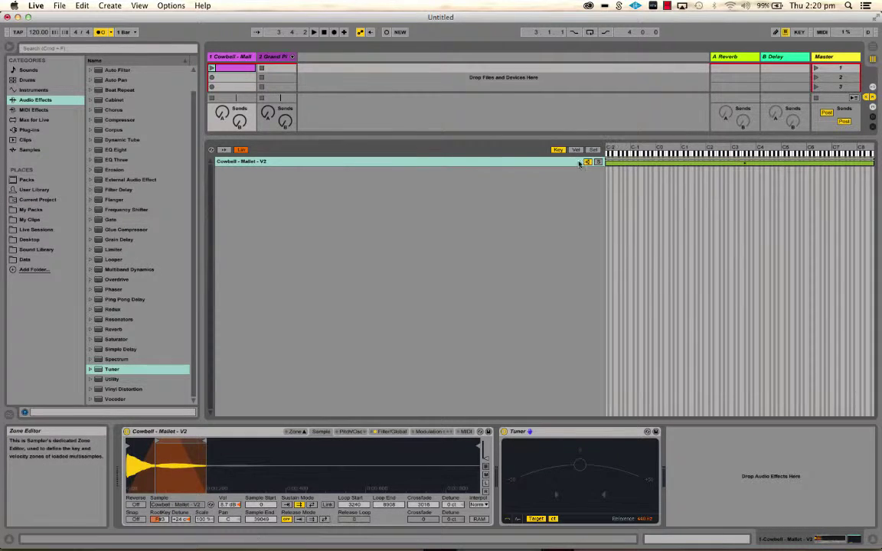
right_click(692, 226)
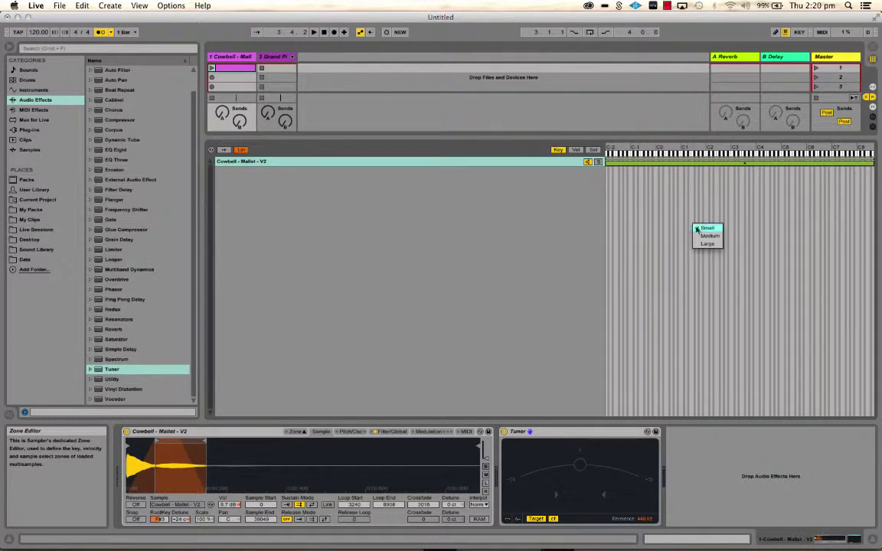
left_click(705, 236)
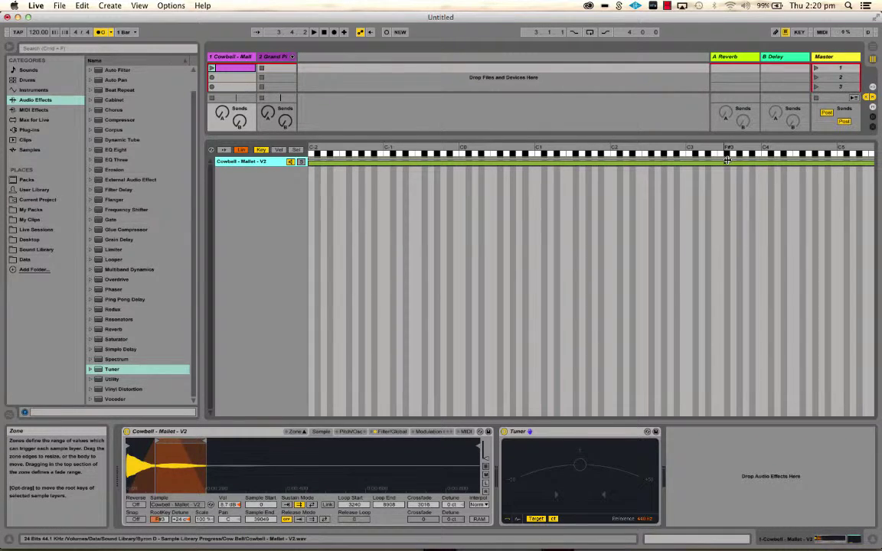
left_click(688, 157)
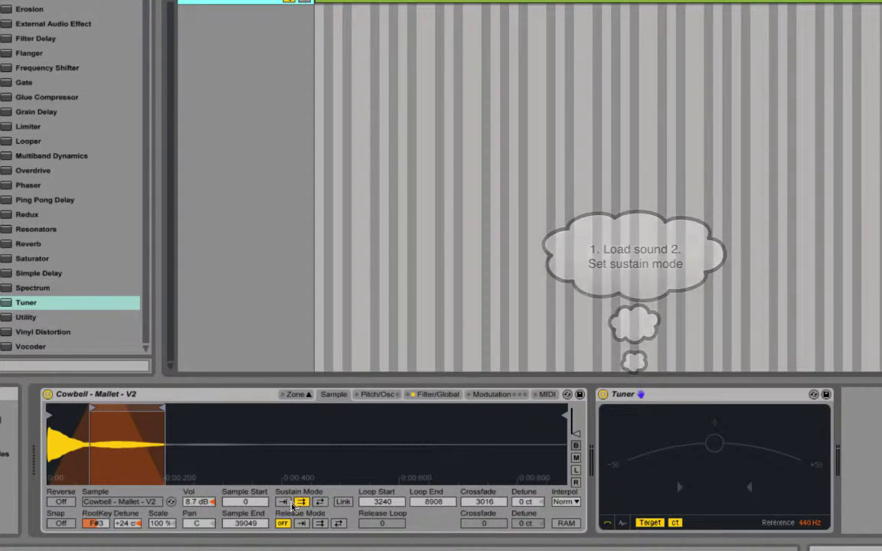
- Compare the cowbell sample's sustain modes without loop, with forward loop and with back-and-forth loop, finishing on the back-and-forth loop
left_click(283, 502)
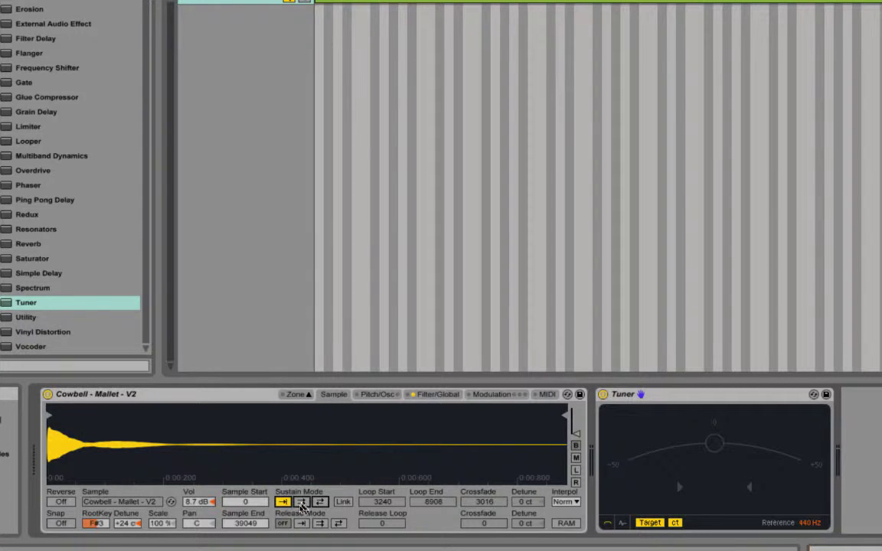
left_click(301, 504)
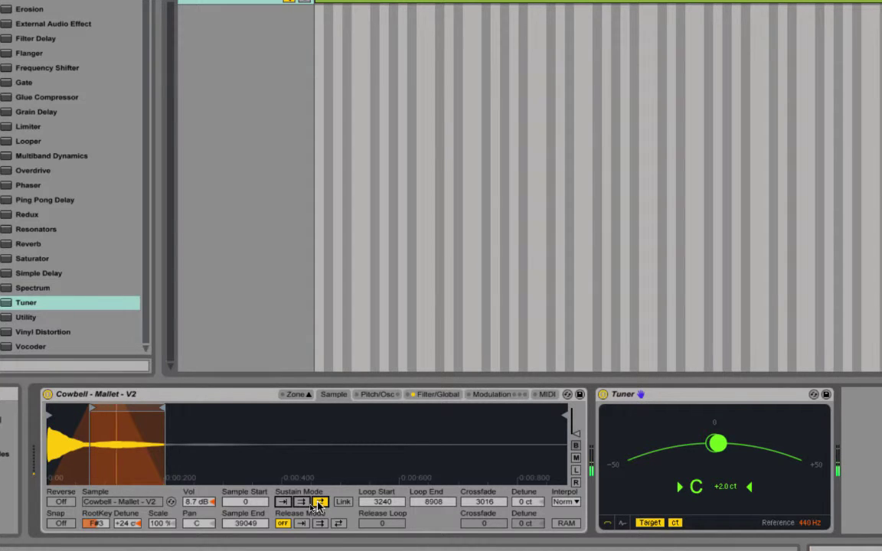
left_click(303, 503)
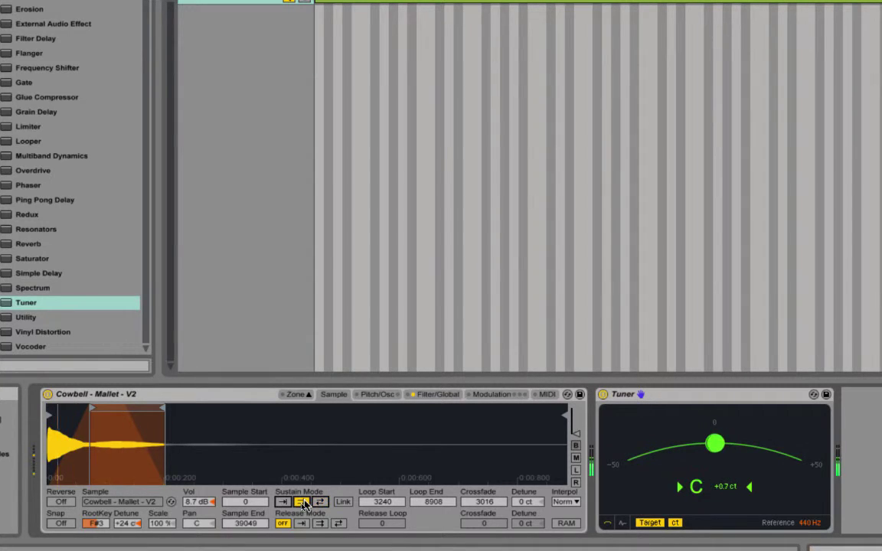
left_click(320, 503)
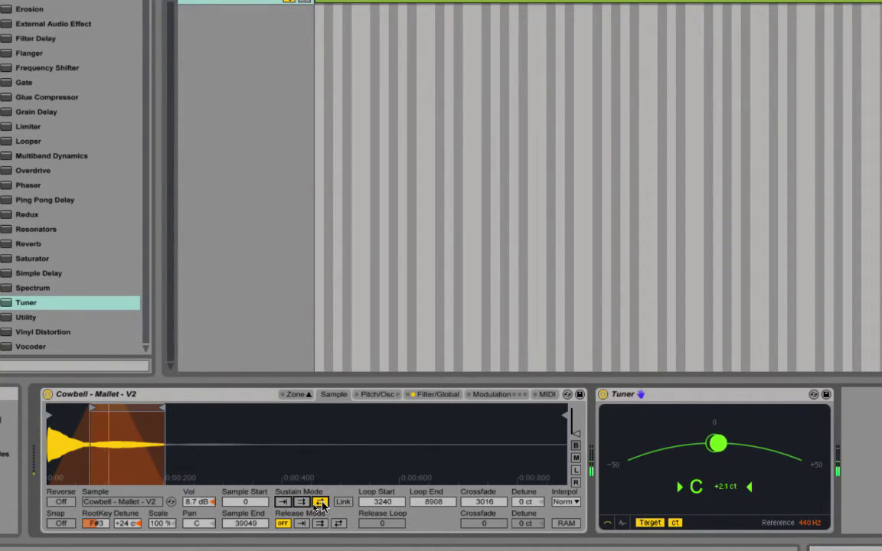